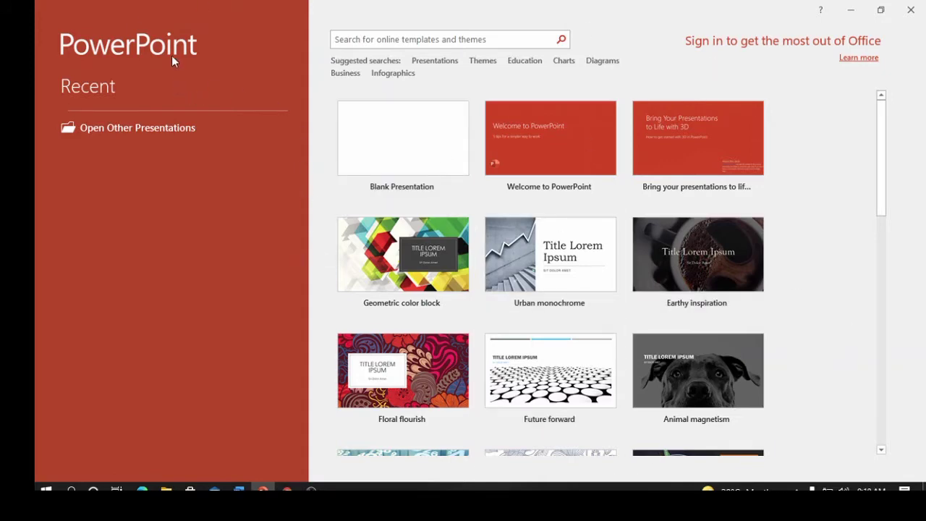
Open a new blank presentation, Presentation1, from the PowerPoint start screen.
{"action": "left_click", "coordinate": [371, 137]}
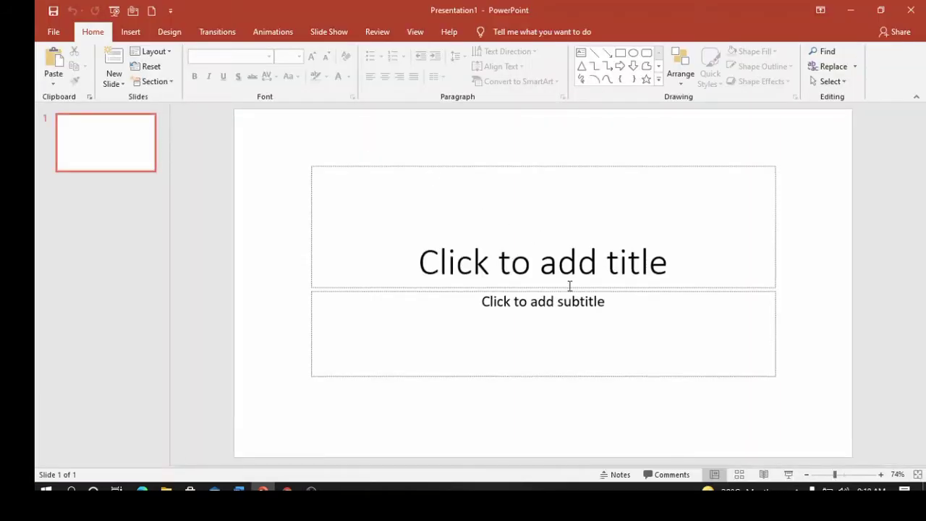
Delete the title and subtitle placeholders from slide 1 and close the Design Ideas pane.
{"action": "left_click", "coordinate": [362, 166]}
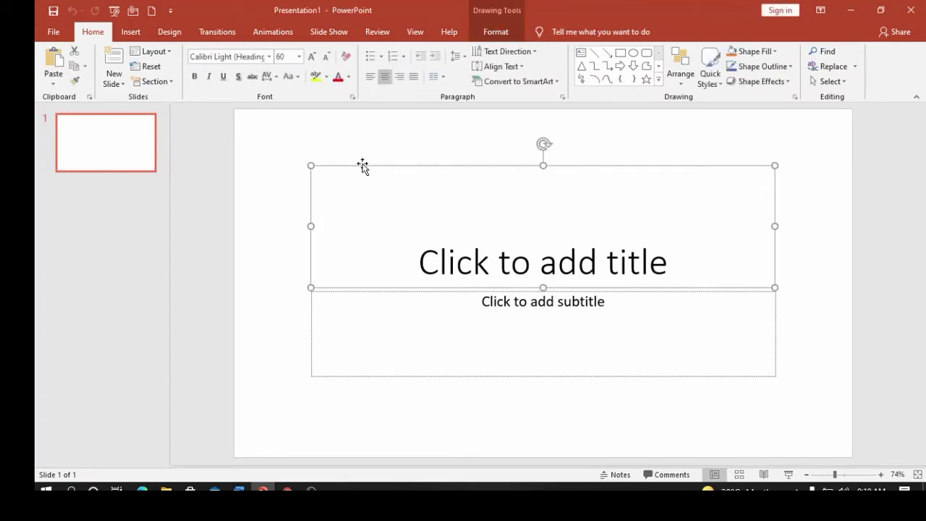
{"action": "key", "text": "Delete"}
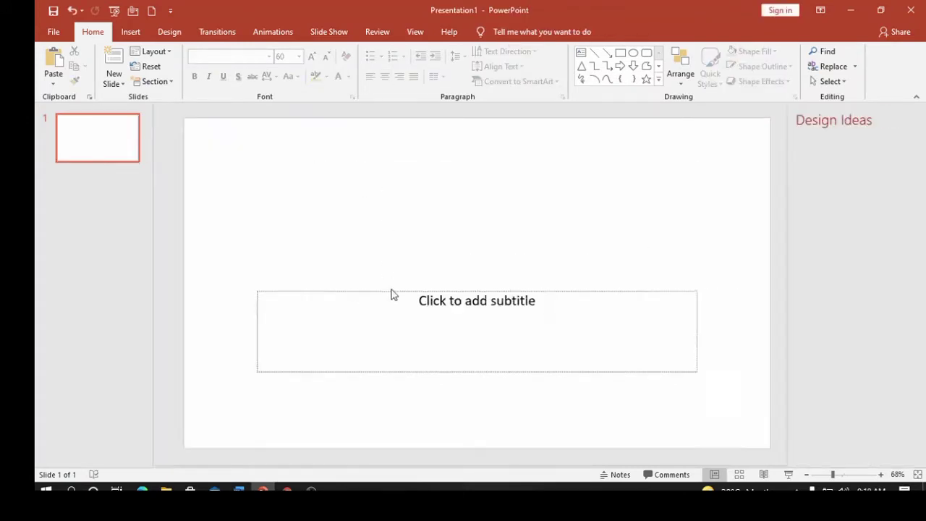
{"action": "left_click", "coordinate": [390, 293]}
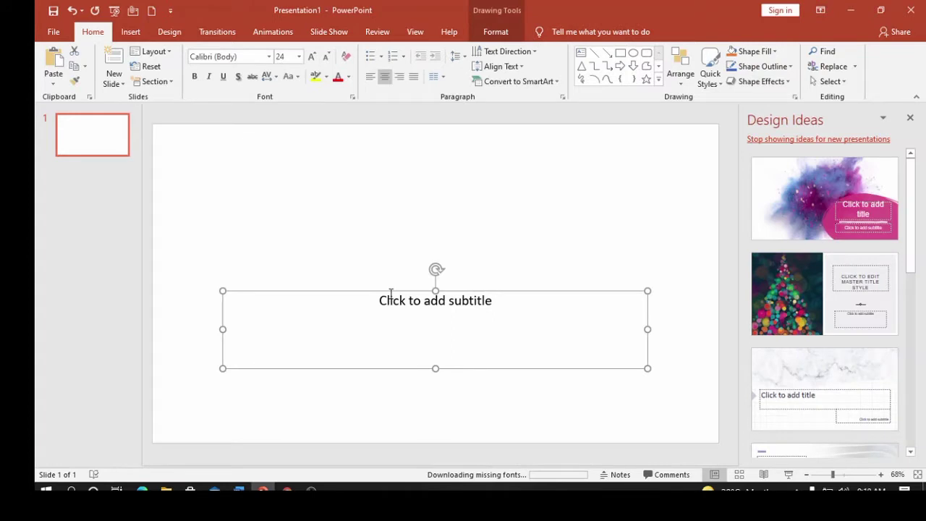
{"action": "key", "text": "Delete"}
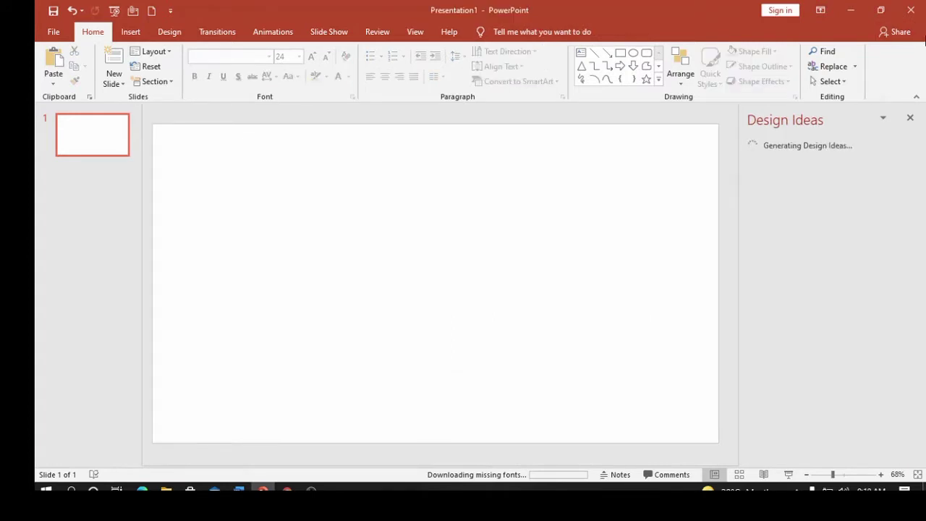
{"action": "left_click", "coordinate": [910, 117]}
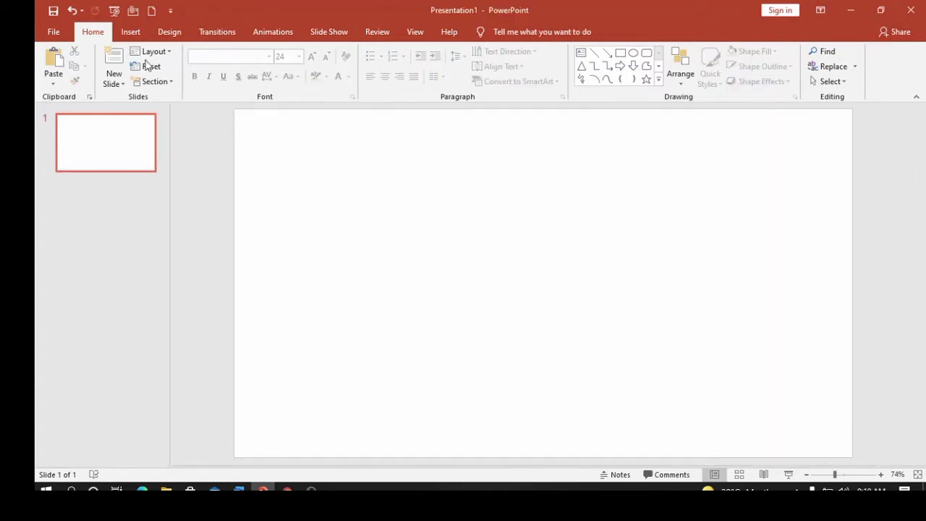
{"action": "left_click", "coordinate": [128, 31]}
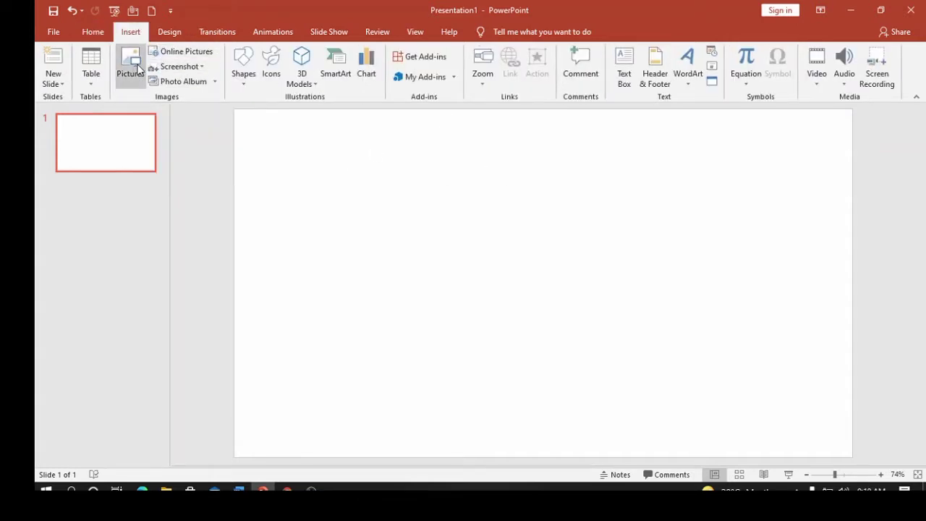
Insert the soccer ball picture balsample from Downloads > New folder and center it on the slide.
{"action": "left_click", "coordinate": [136, 69]}
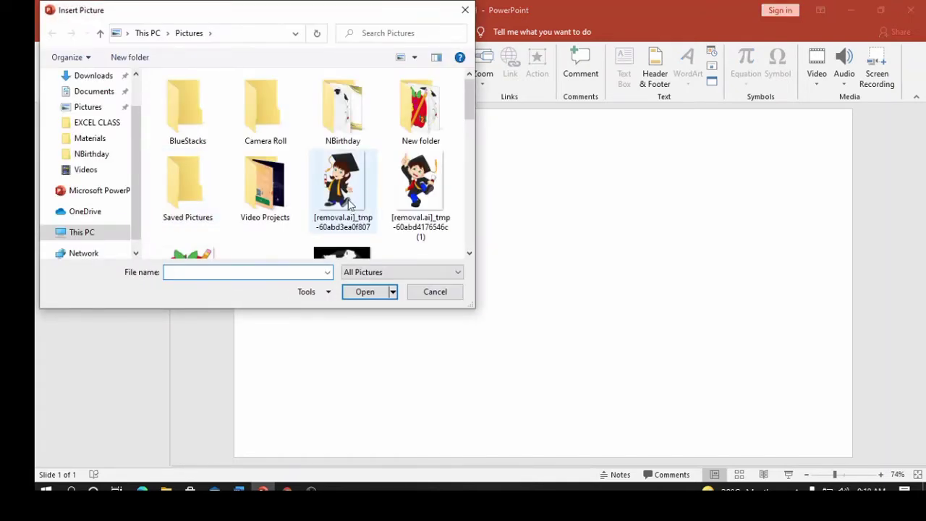
{"action": "left_click", "coordinate": [94, 75]}
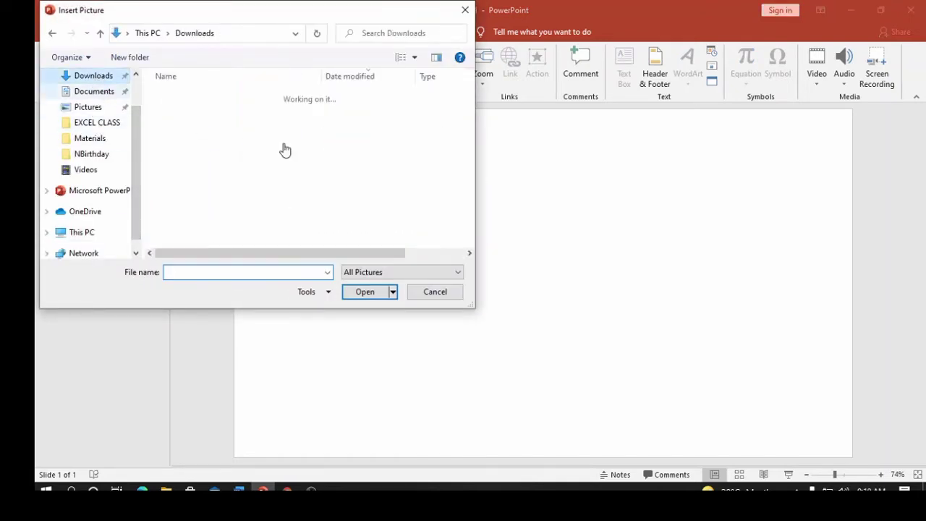
{"action": "left_click", "coordinate": [215, 239]}
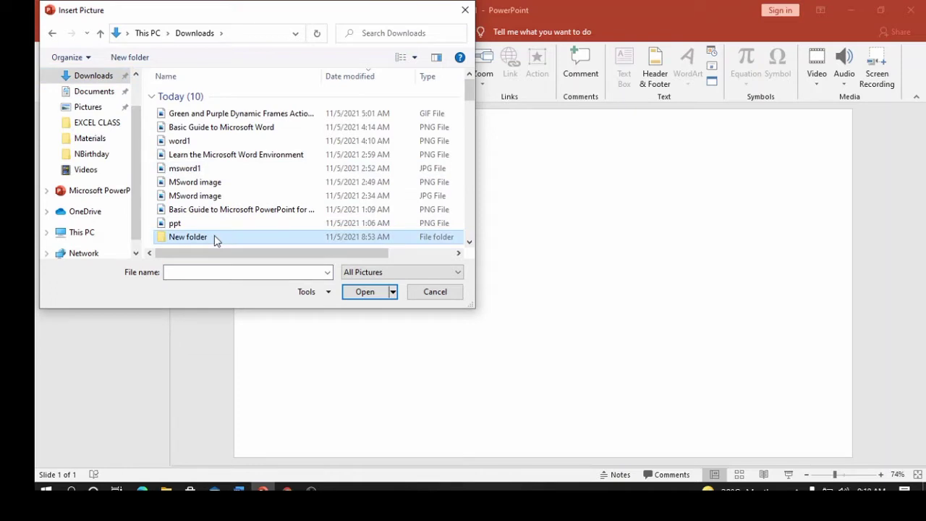
{"action": "left_click", "coordinate": [215, 238]}
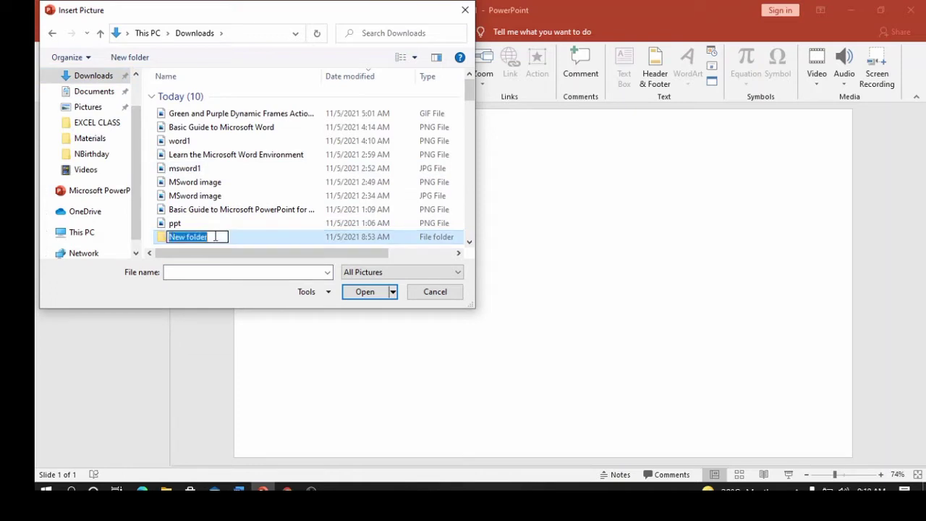
{"action": "double_click", "coordinate": [277, 241]}
{"action": "double_click", "coordinate": [252, 131]}
{"action": "left_click_drag", "start_coordinate": [503, 300], "coordinate": [469, 285]}
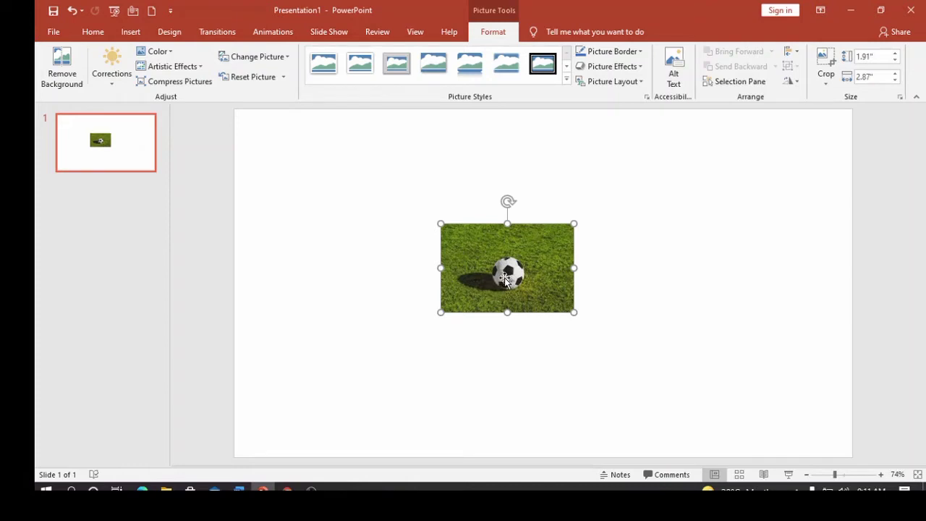
Zoom in on the slide and start background removal on the soccer picture.
{"action": "left_click", "coordinate": [881, 474]}
{"action": "left_click", "coordinate": [881, 475]}
{"action": "left_click", "coordinate": [881, 475]}
{"action": "left_click", "coordinate": [894, 475]}
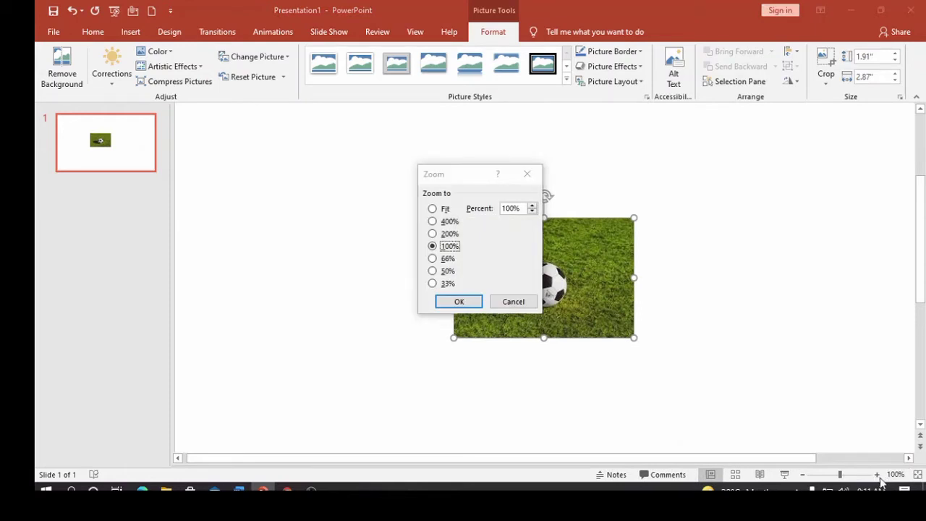
{"action": "left_click", "coordinate": [471, 307]}
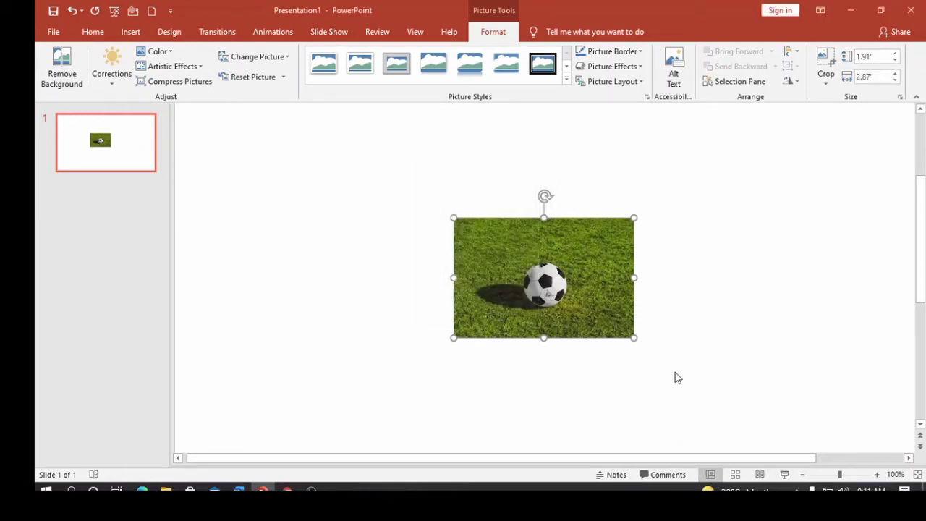
{"action": "left_click", "coordinate": [877, 474]}
{"action": "left_click", "coordinate": [877, 475]}
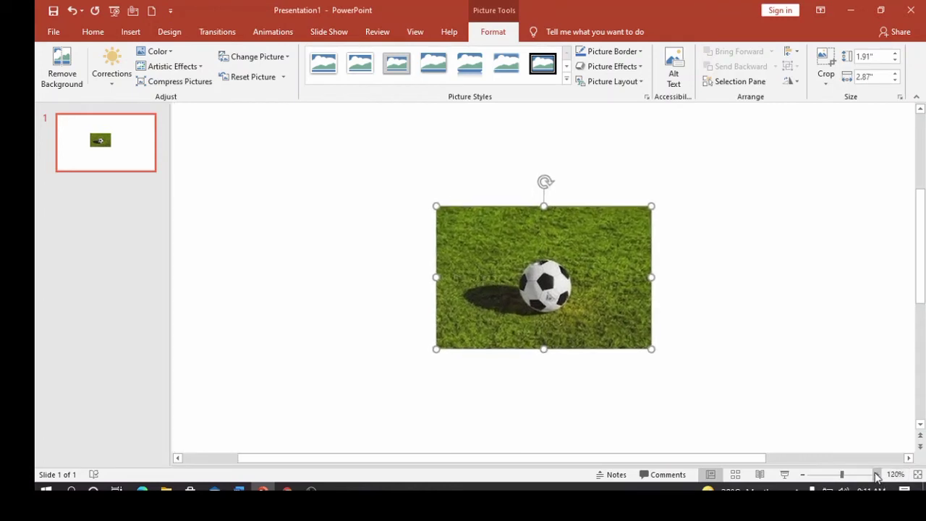
{"action": "left_click", "coordinate": [877, 475]}
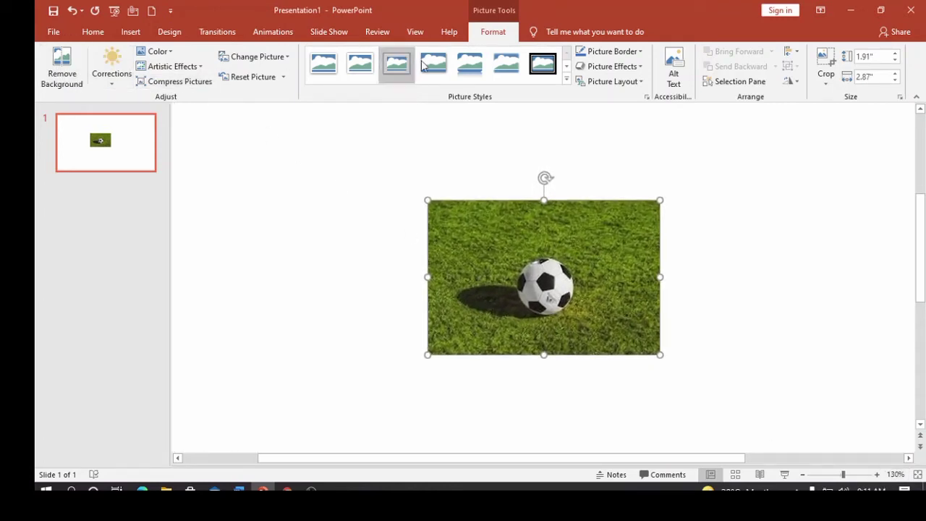
{"action": "left_click", "coordinate": [63, 66]}
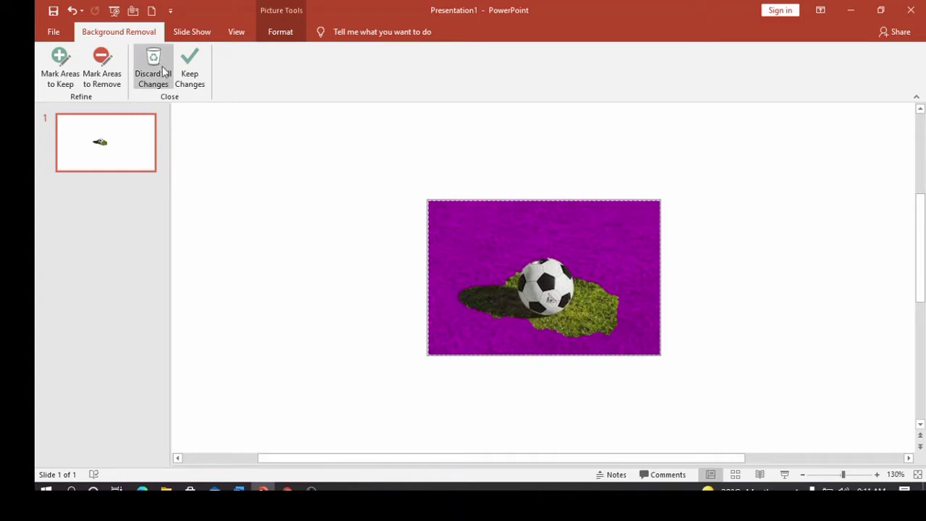
Mark the leftover grass on both sides of the ball for removal and keep the changes.
{"action": "left_click", "coordinate": [190, 69]}
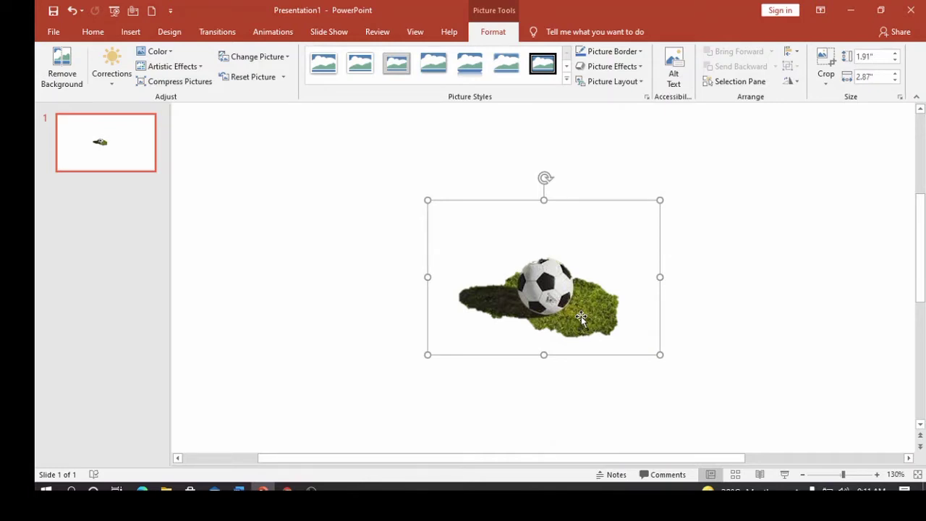
{"action": "left_click", "coordinate": [63, 76]}
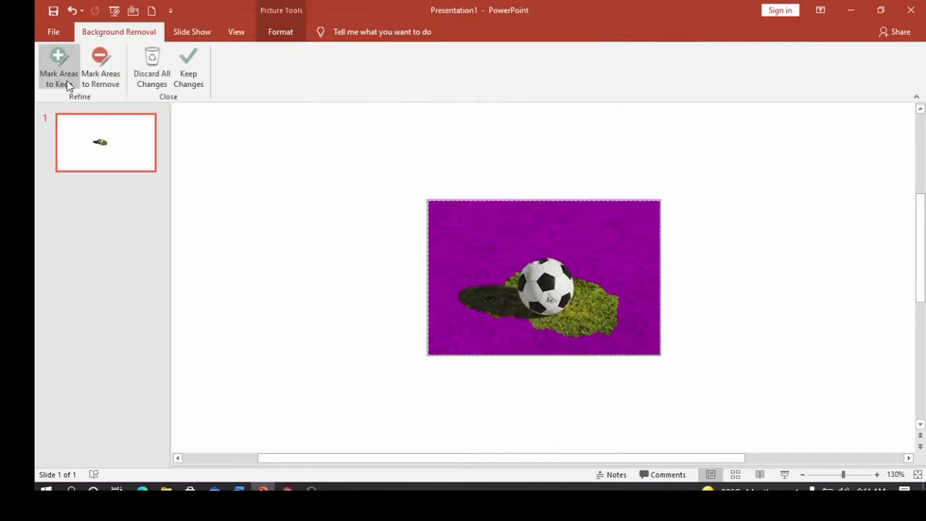
{"action": "left_click", "coordinate": [108, 86]}
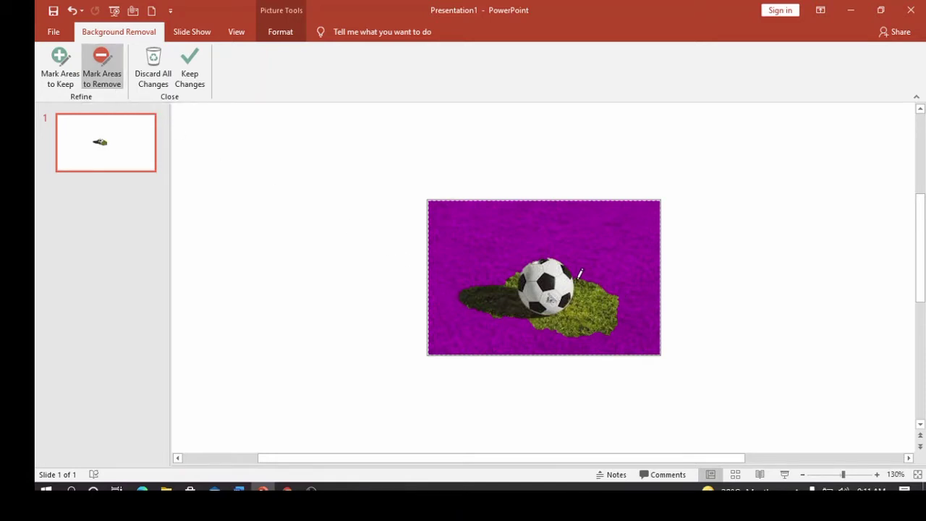
{"action": "mouse_move", "coordinate": [583, 284]}
{"action": "left_mouse_down"}
{"action": "mouse_move", "coordinate": [583, 301]}
{"action": "mouse_move", "coordinate": [535, 321]}
{"action": "left_mouse_up"}
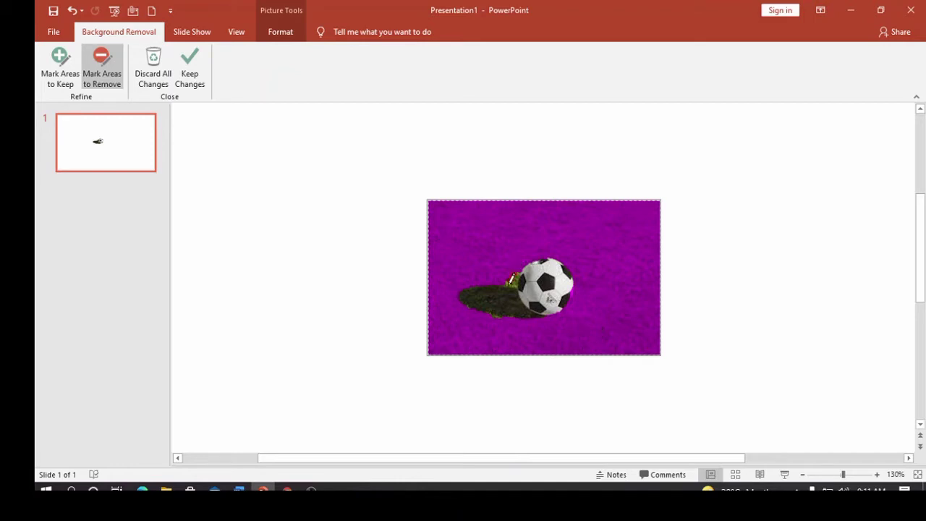
{"action": "left_click_drag", "start_coordinate": [515, 313], "coordinate": [514, 315]}
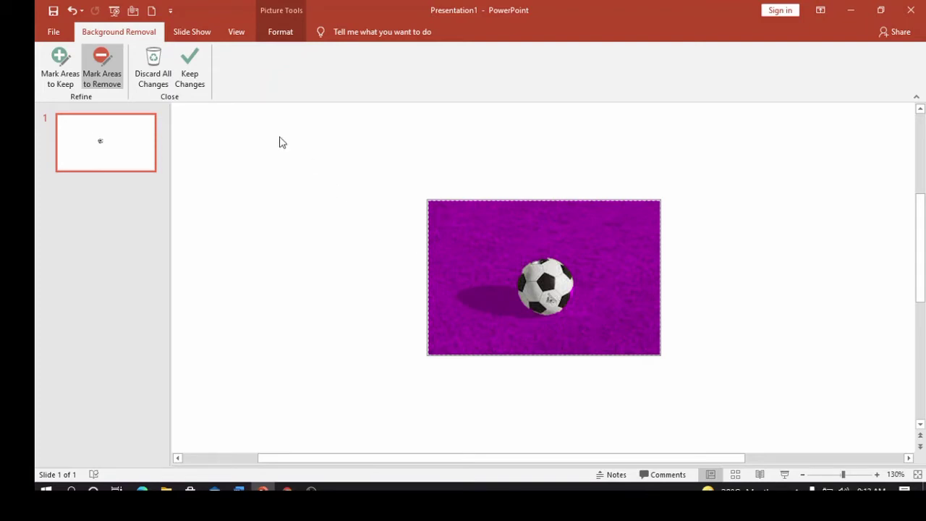
{"action": "left_click", "coordinate": [188, 78]}
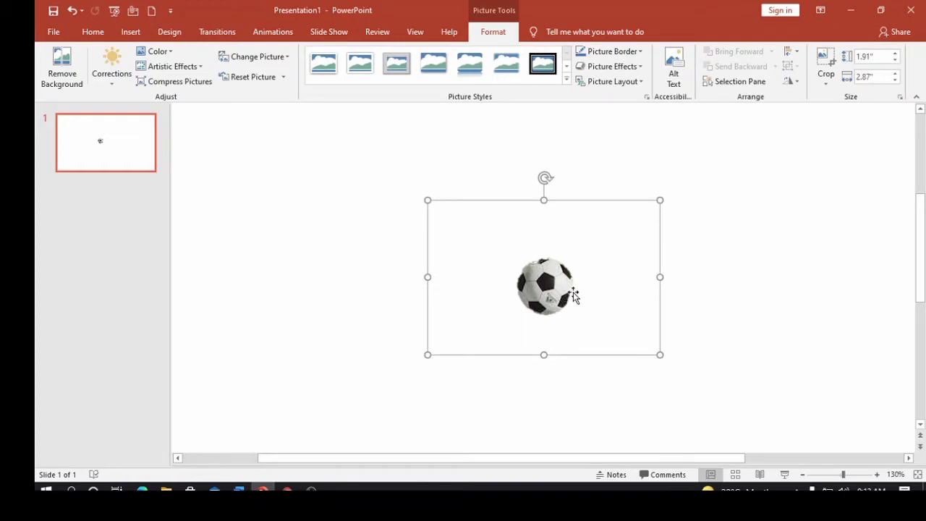
Mark the ball's right edge as an area to keep and apply the removal.
{"action": "left_click", "coordinate": [62, 81]}
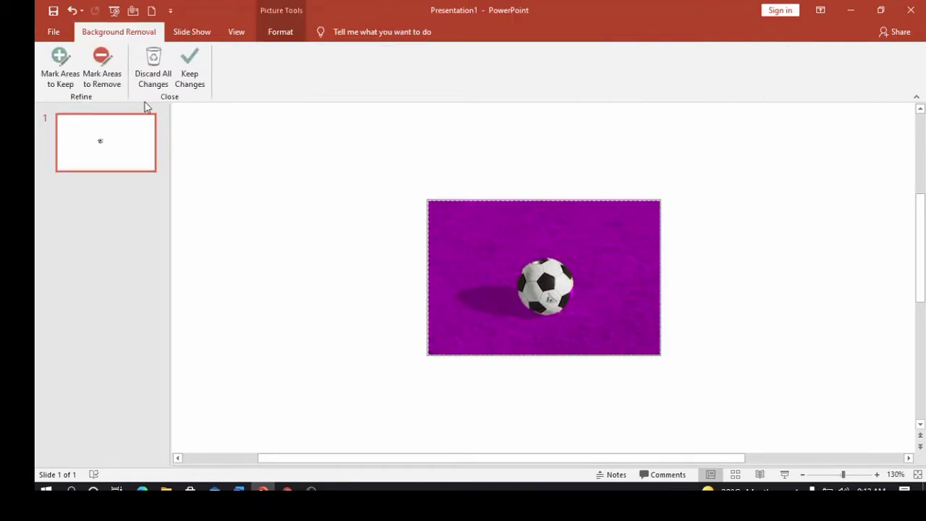
{"action": "left_click", "coordinate": [54, 68]}
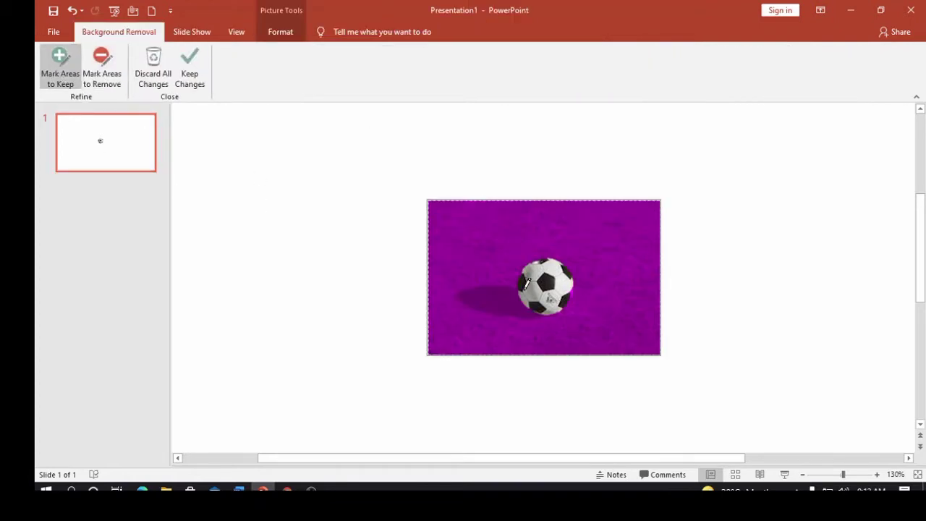
{"action": "left_click_drag", "start_coordinate": [576, 274], "coordinate": [563, 308]}
{"action": "left_click", "coordinate": [101, 68]}
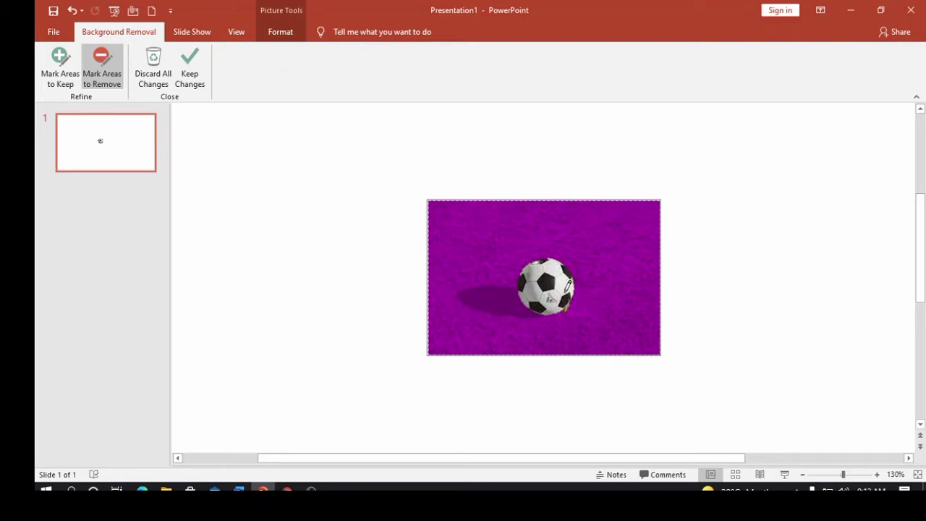
{"action": "left_click", "coordinate": [192, 76]}
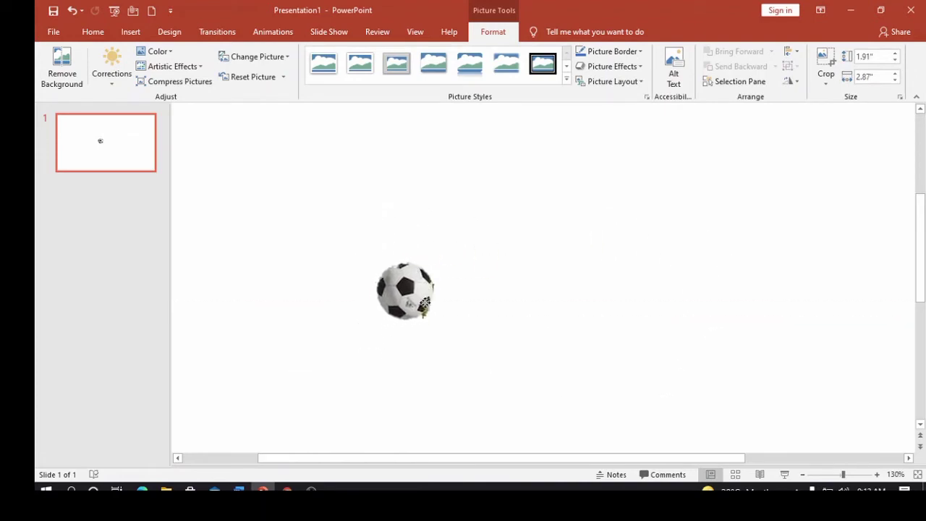
Remove the stray grass patch at the ball's lower edge and keep the changes.
{"action": "left_click", "coordinate": [62, 68]}
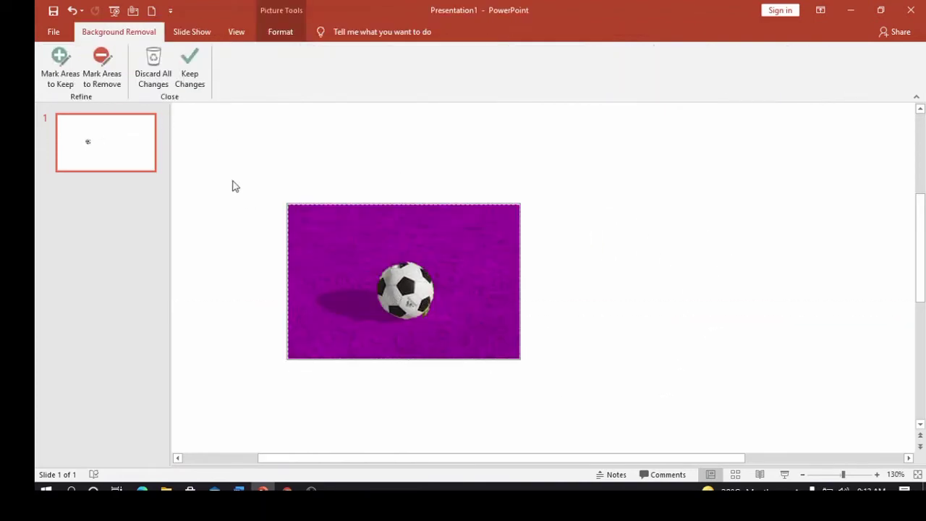
{"action": "left_click", "coordinate": [99, 85]}
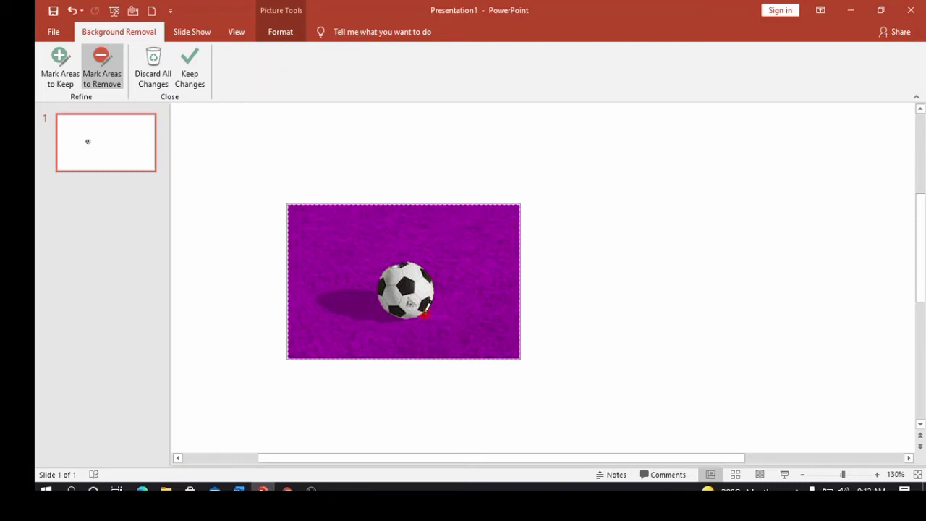
{"action": "left_click_drag", "start_coordinate": [436, 304], "coordinate": [437, 305]}
{"action": "left_click", "coordinate": [189, 65]}
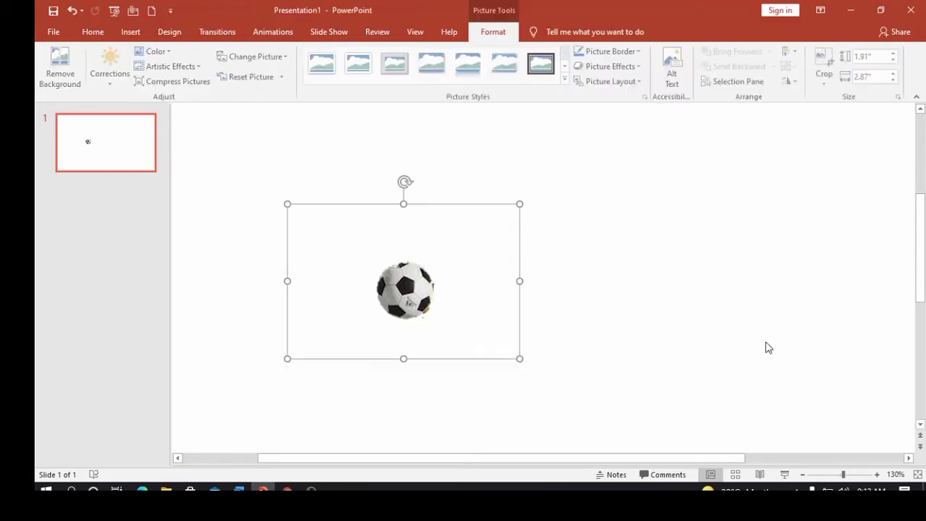
Move the cut-out soccer ball to the slide's upper-left corner and deselect it.
{"action": "left_click_drag", "start_coordinate": [432, 296], "coordinate": [478, 272]}
{"action": "left_click_drag", "start_coordinate": [445, 414], "coordinate": [660, 288]}
{"action": "left_click_drag", "start_coordinate": [478, 272], "coordinate": [213, 157]}
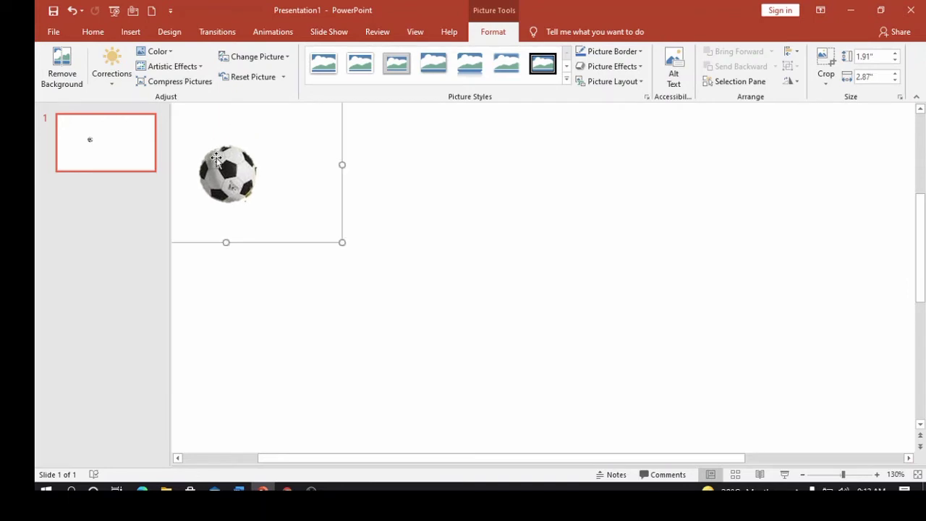
{"action": "left_click", "coordinate": [727, 278]}
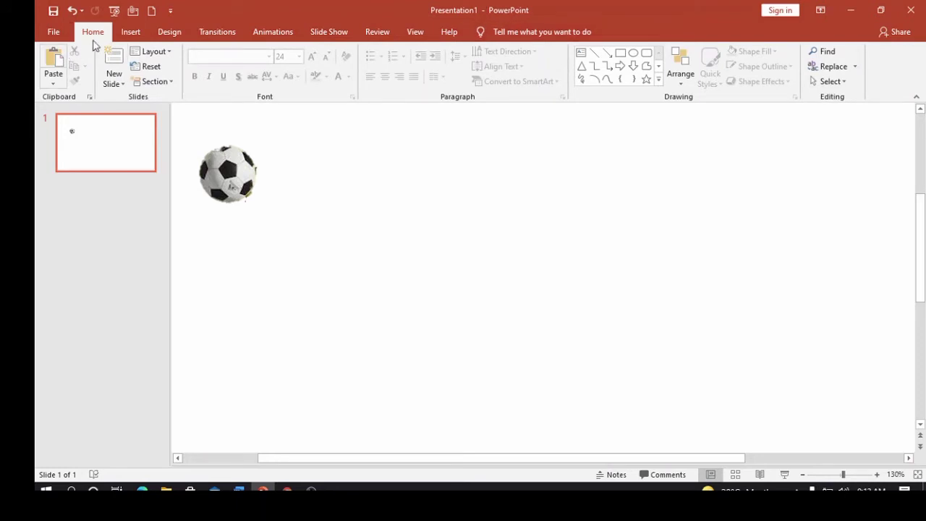
{"action": "left_click", "coordinate": [129, 33]}
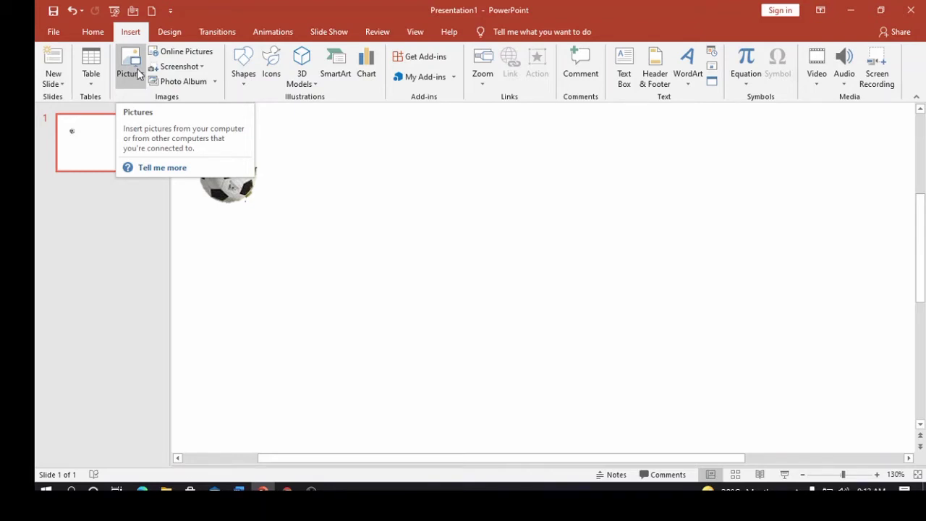
Insert the pptsample logo picture from New folder and place it beside the soccer ball.
{"action": "left_click", "coordinate": [138, 74]}
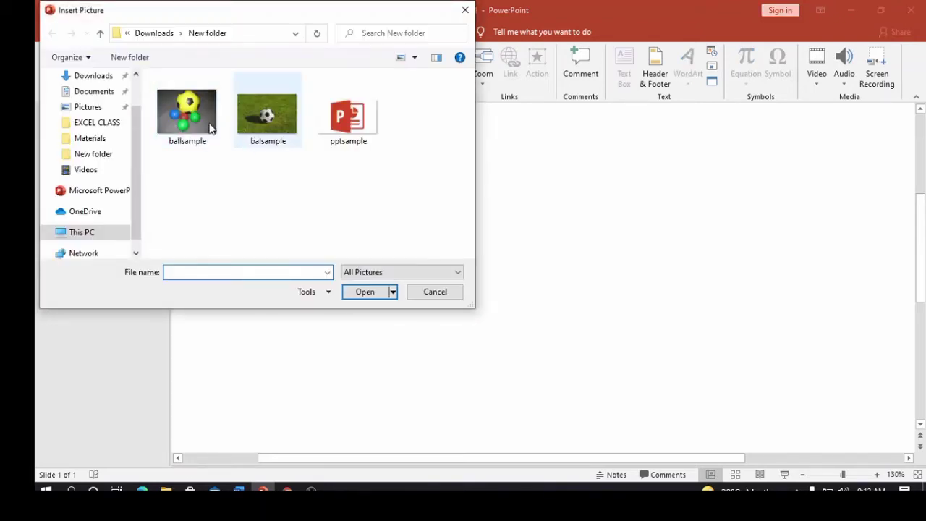
{"action": "left_click", "coordinate": [364, 135]}
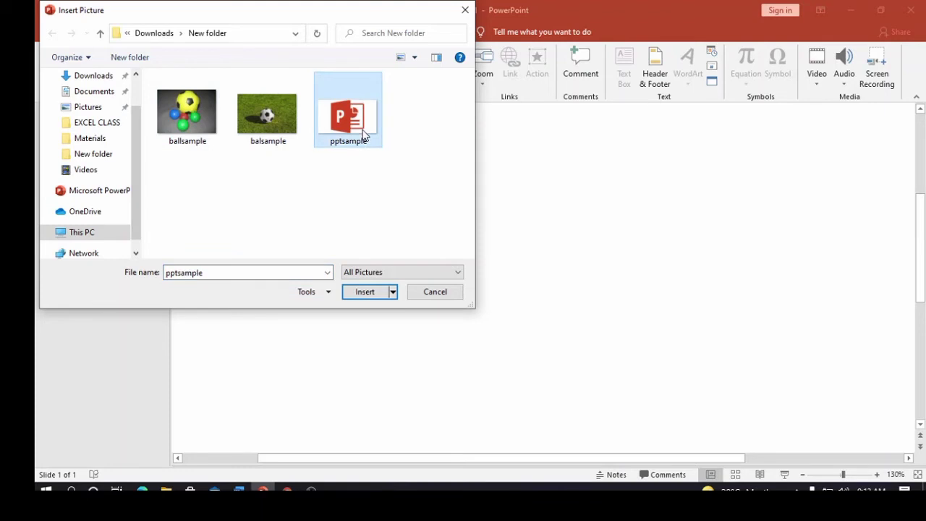
{"action": "double_click", "coordinate": [364, 135]}
{"action": "left_click_drag", "start_coordinate": [557, 284], "coordinate": [517, 215]}
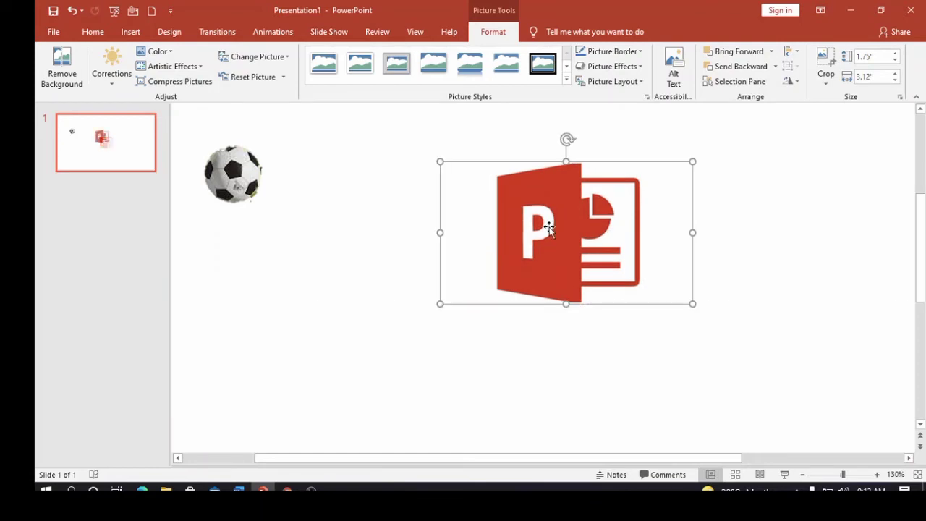
Remove the logo's white background, restoring the lost patches inside the P, at the top and bottom.
{"action": "left_click", "coordinate": [61, 68]}
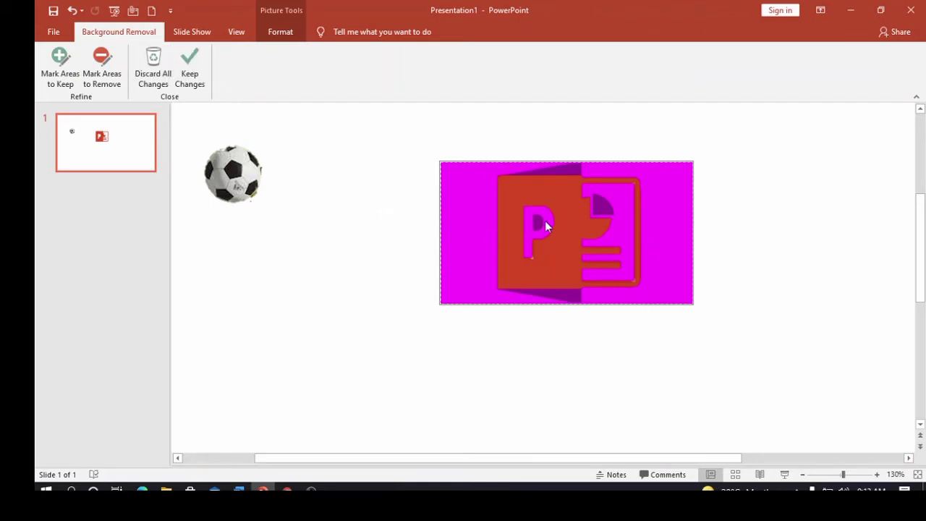
{"action": "left_click", "coordinate": [190, 78]}
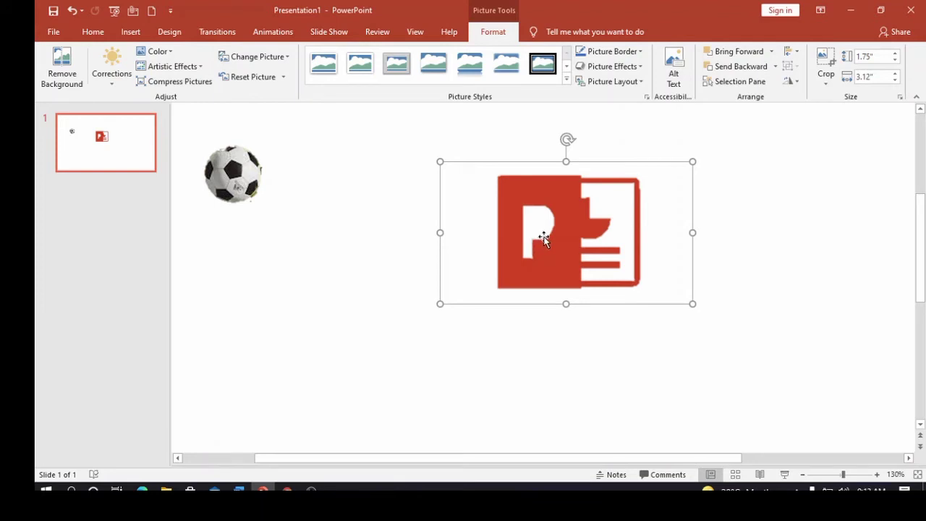
{"action": "left_click", "coordinate": [63, 78]}
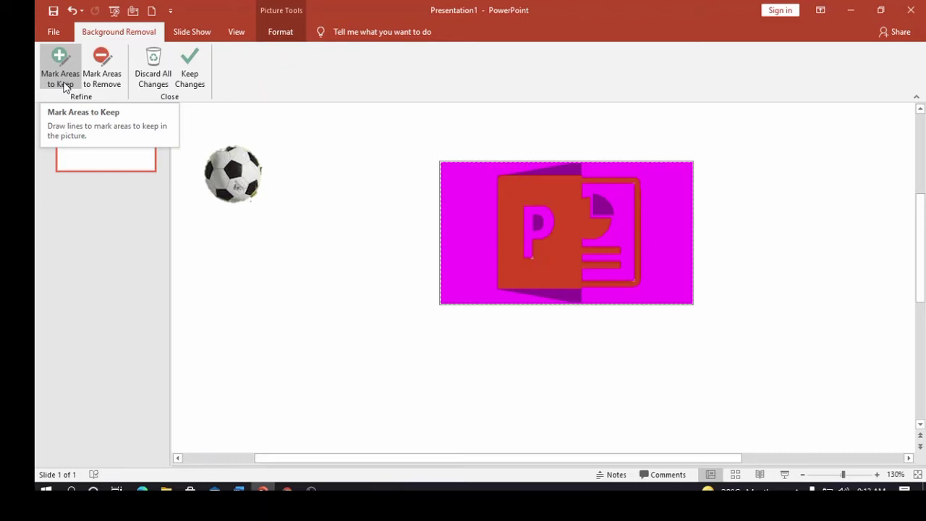
{"action": "left_click", "coordinate": [62, 81]}
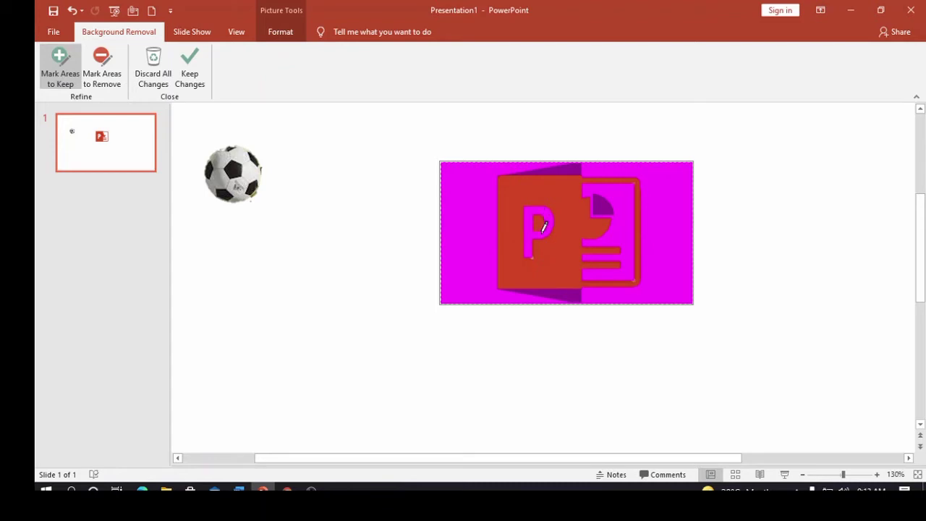
{"action": "left_click", "coordinate": [610, 205]}
{"action": "left_click", "coordinate": [567, 165]}
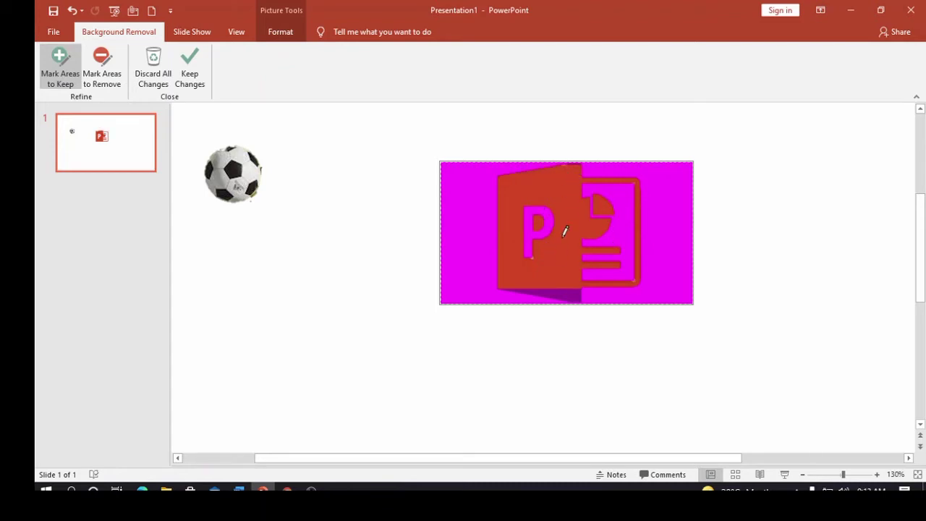
{"action": "left_click", "coordinate": [565, 286]}
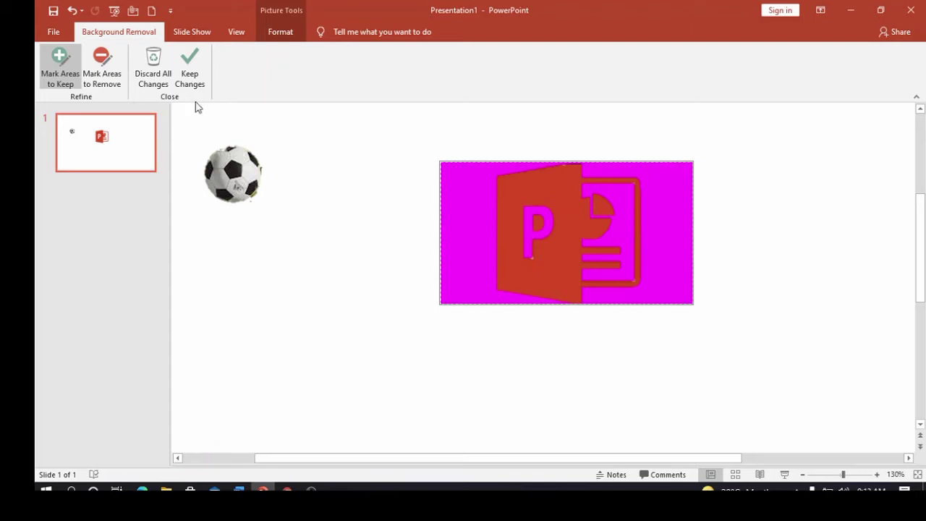
{"action": "left_click", "coordinate": [190, 78]}
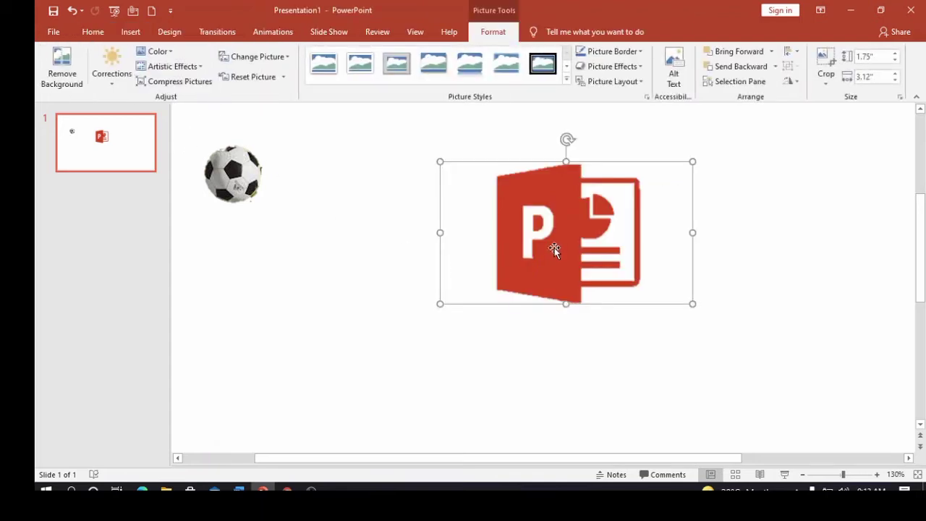
Move the logo to the slide's right side and the soccer ball toward the centre.
{"action": "left_click_drag", "start_coordinate": [555, 246], "coordinate": [759, 252]}
{"action": "left_click", "coordinate": [246, 175]}
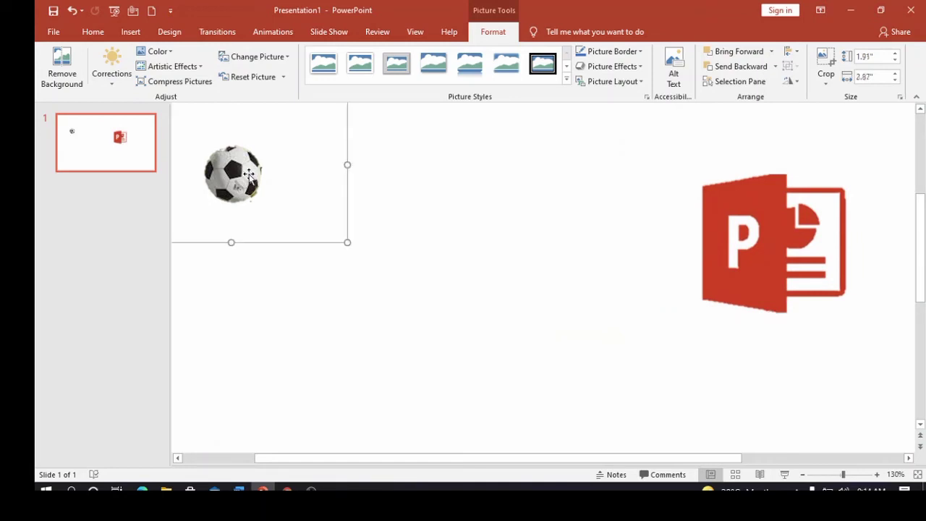
{"action": "left_click_drag", "start_coordinate": [196, 165], "coordinate": [398, 291]}
Crop the soccer ball picture to a tight 0.84" square around the ball.
{"action": "left_click", "coordinate": [826, 61]}
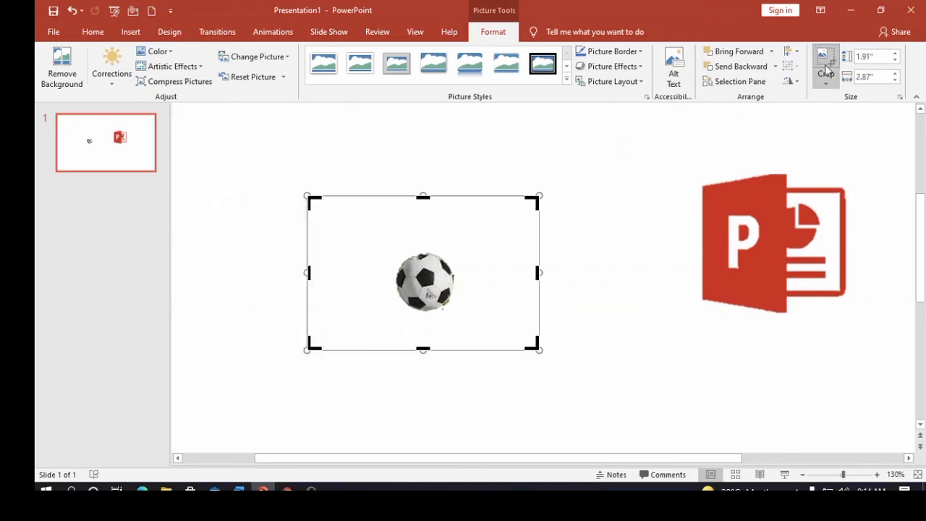
{"action": "left_click_drag", "start_coordinate": [532, 345], "coordinate": [462, 325]}
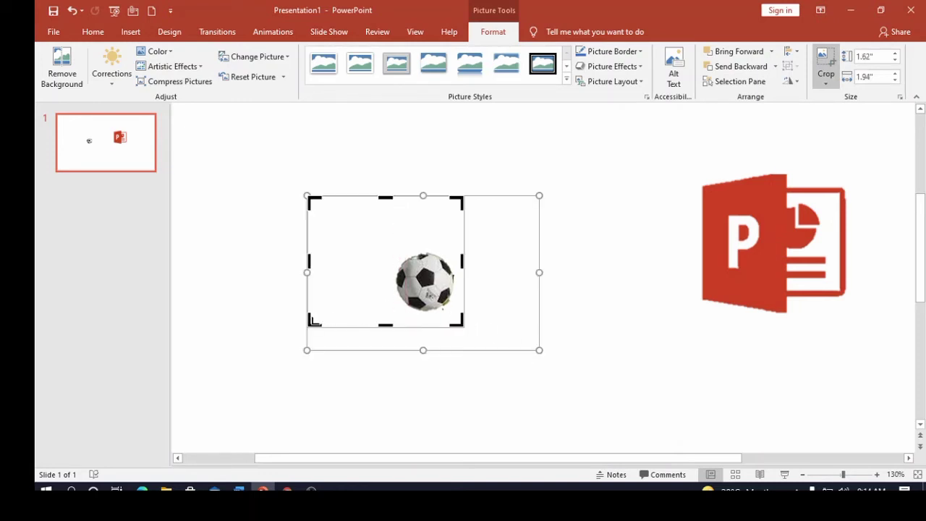
{"action": "left_click_drag", "start_coordinate": [313, 326], "coordinate": [392, 325]}
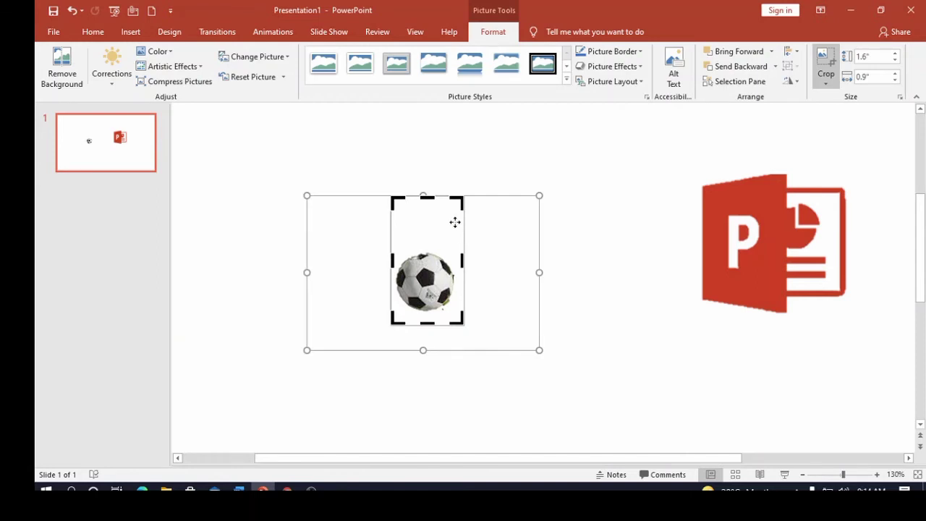
{"action": "left_click_drag", "start_coordinate": [461, 204], "coordinate": [455, 247]}
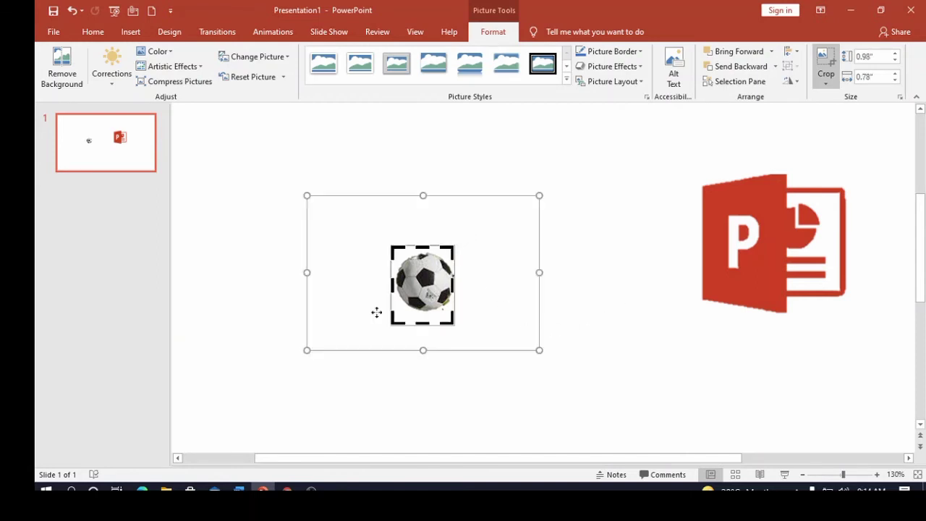
{"action": "left_click_drag", "start_coordinate": [448, 324], "coordinate": [459, 316]}
{"action": "left_click", "coordinate": [577, 291]}
{"action": "left_click", "coordinate": [416, 302]}
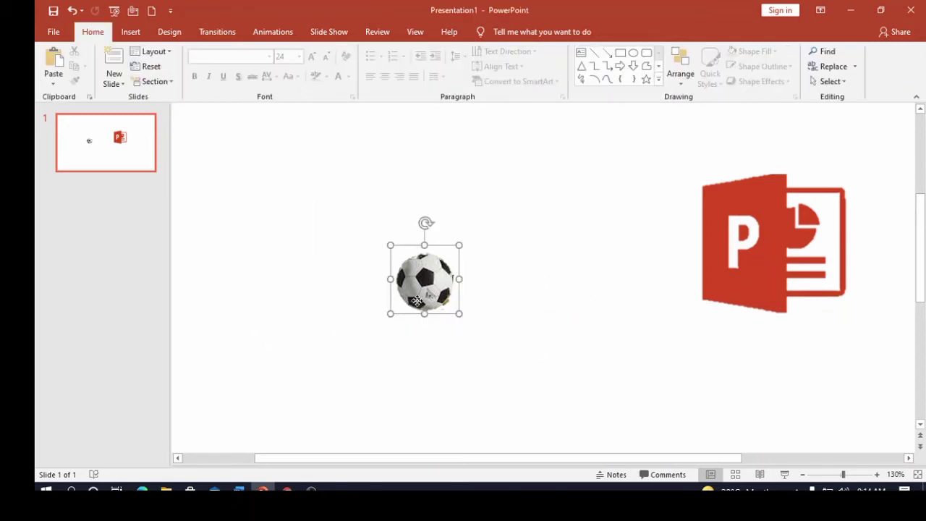
Move the soccer ball up-left and crop the blank left and right sides off the PowerPoint logo.
{"action": "left_click_drag", "start_coordinate": [403, 282], "coordinate": [238, 222]}
{"action": "left_click", "coordinate": [730, 257]}
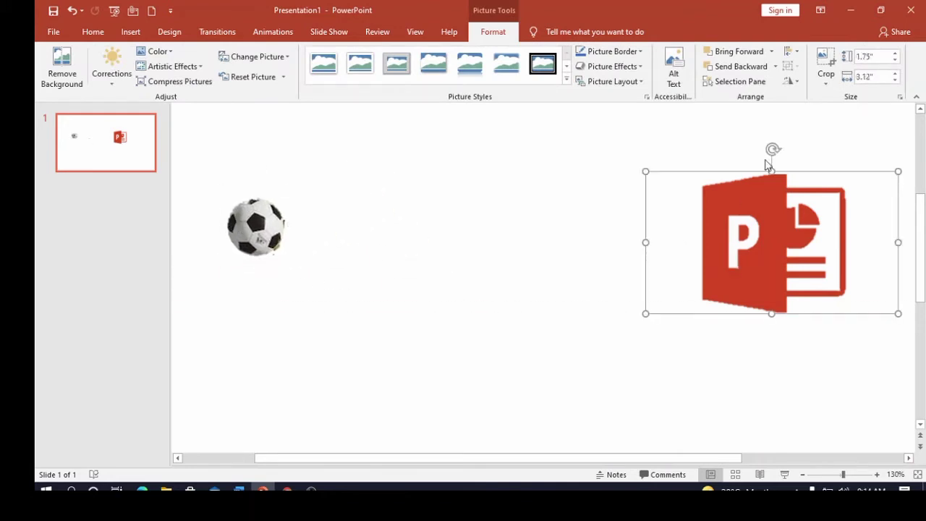
{"action": "left_click", "coordinate": [823, 65]}
{"action": "left_click_drag", "start_coordinate": [648, 244], "coordinate": [695, 244]}
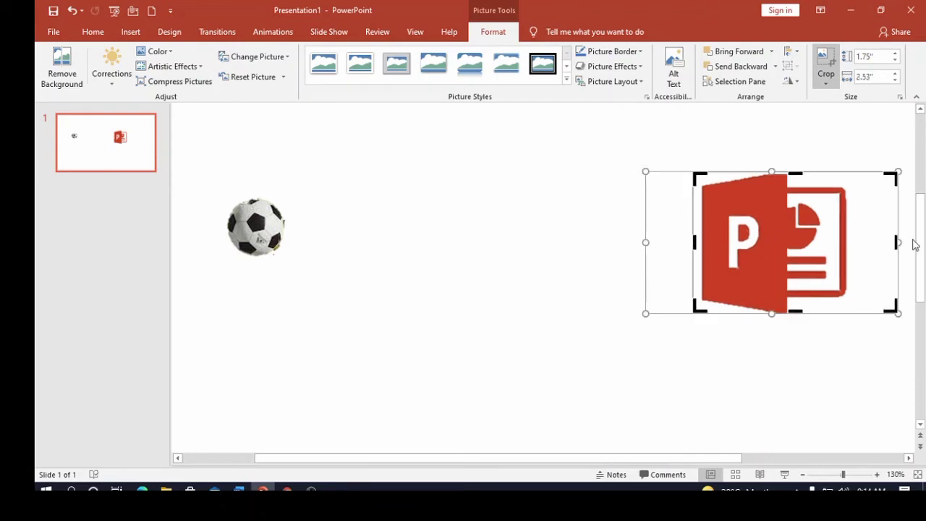
{"action": "left_click_drag", "start_coordinate": [897, 243], "coordinate": [854, 243]}
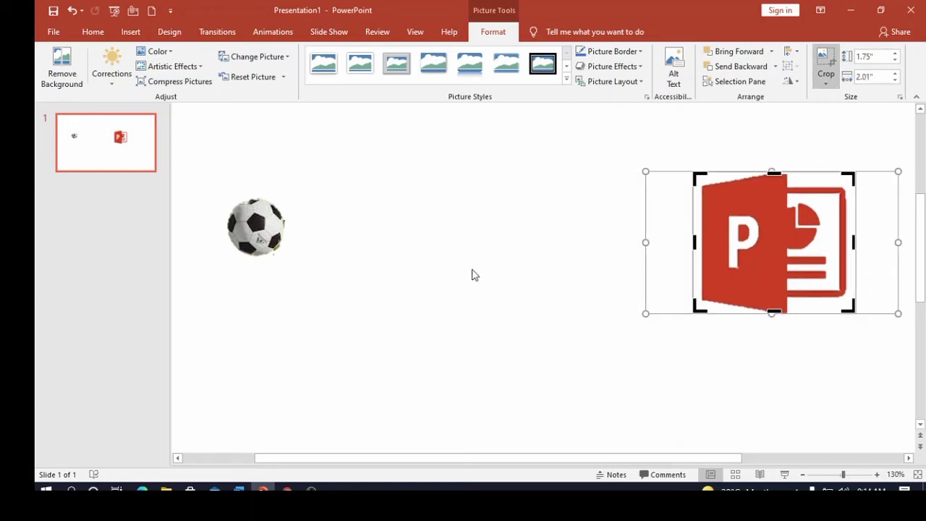
{"action": "left_click", "coordinate": [521, 246]}
Place the cropped logo at top centre with the soccer ball just below-left of it.
{"action": "left_click_drag", "start_coordinate": [745, 187], "coordinate": [529, 120]}
{"action": "left_click_drag", "start_coordinate": [269, 232], "coordinate": [403, 260]}
{"action": "left_click", "coordinate": [549, 375]}
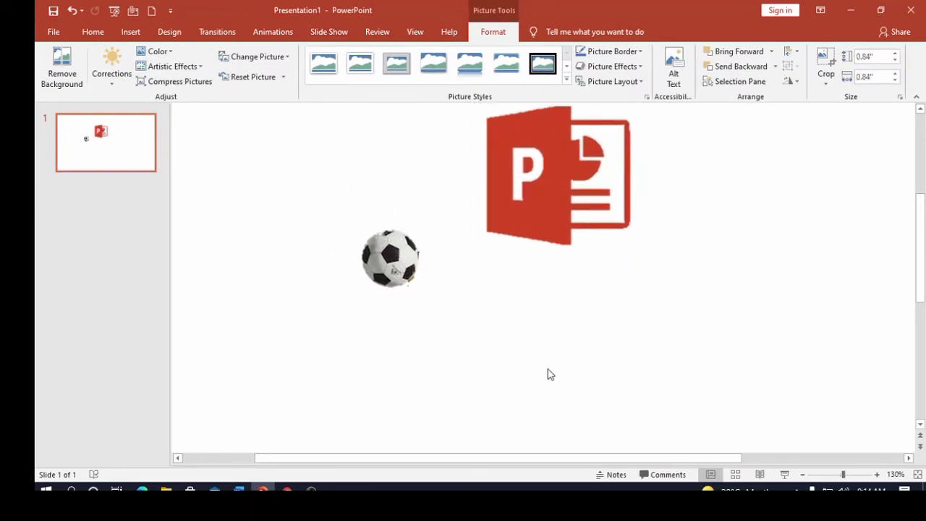
Insert the ballsample picture from New folder and nudge it slightly down.
{"action": "left_click", "coordinate": [131, 32]}
{"action": "left_click", "coordinate": [132, 65]}
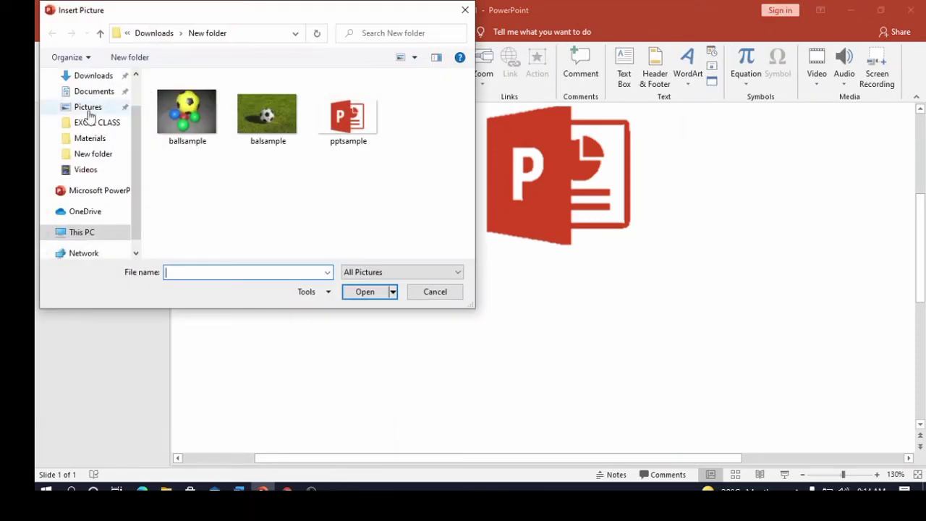
{"action": "left_click", "coordinate": [192, 123]}
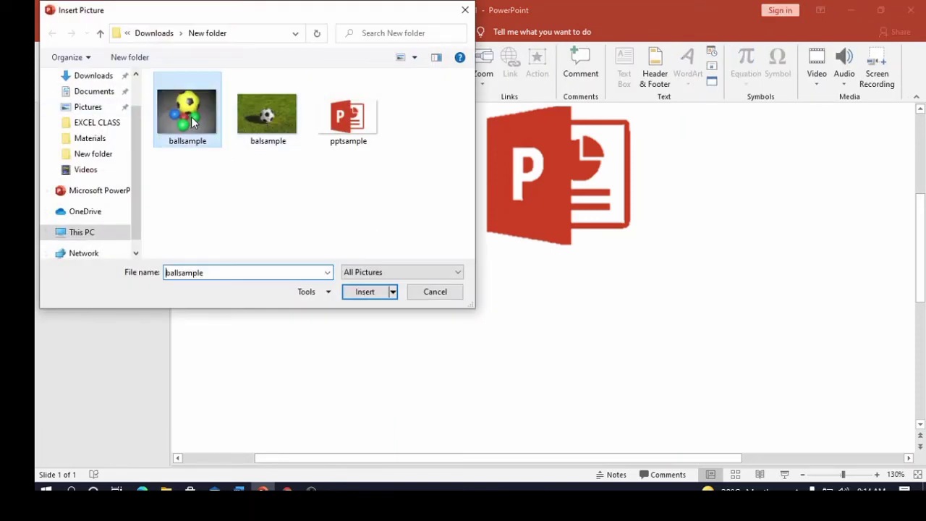
{"action": "left_click", "coordinate": [380, 293]}
{"action": "left_click_drag", "start_coordinate": [646, 366], "coordinate": [618, 408]}
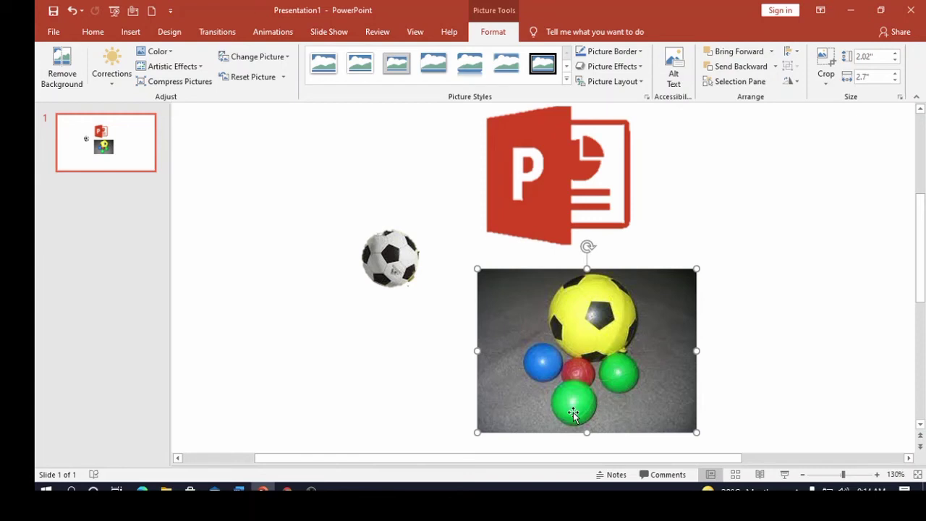
Remove the ballsample photo's grey background, then reopen Remove Background in Mark Areas to Keep mode.
{"action": "left_click", "coordinate": [78, 85]}
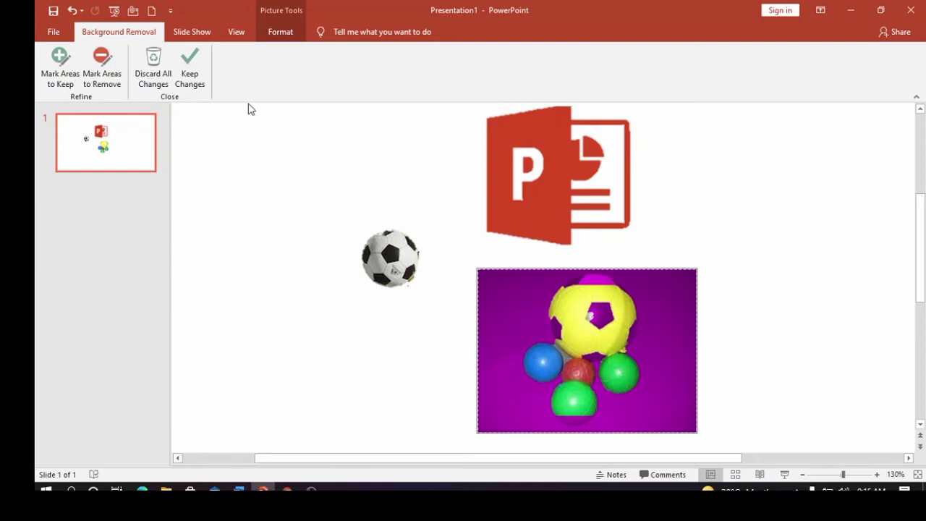
{"action": "left_click", "coordinate": [191, 71]}
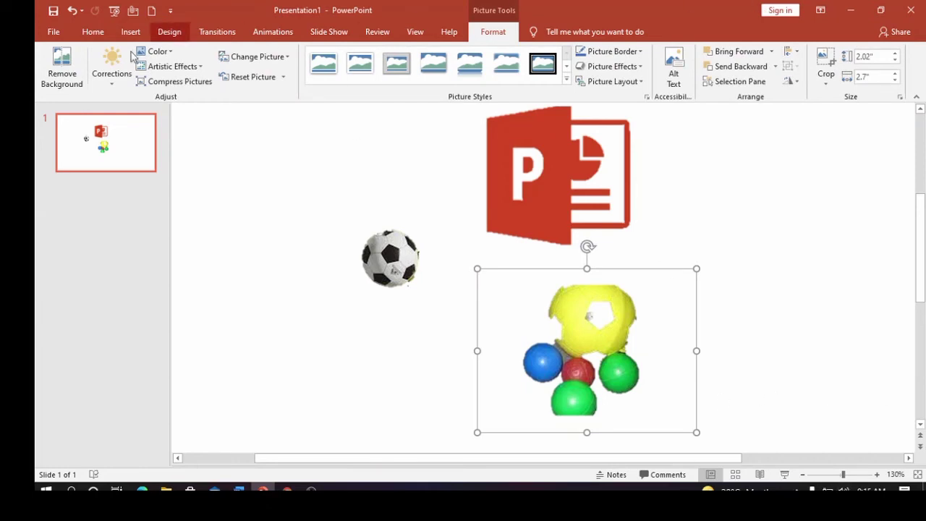
{"action": "left_click", "coordinate": [63, 71]}
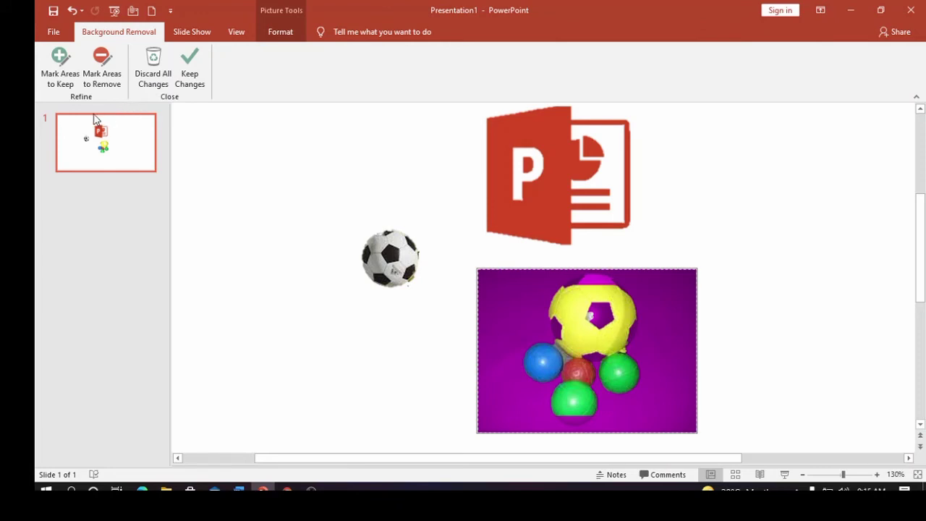
{"action": "left_click", "coordinate": [78, 84]}
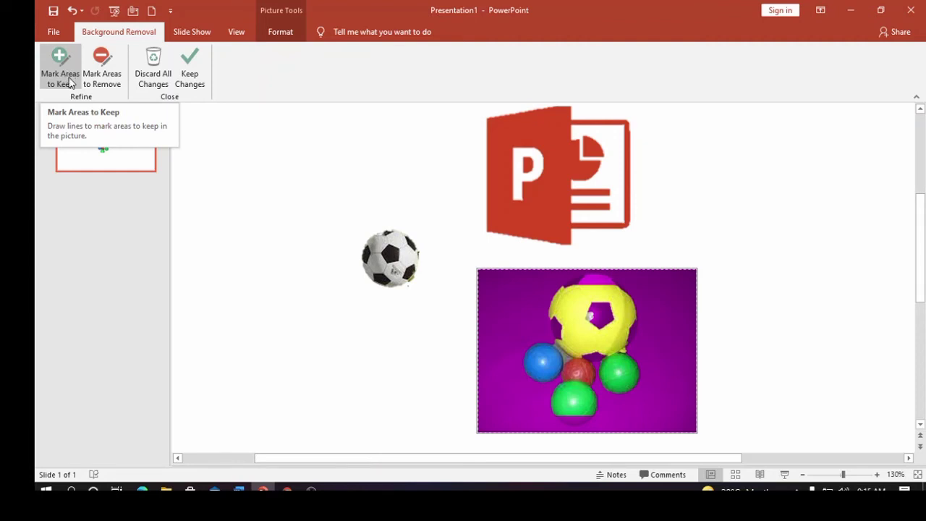
Mark the other balls for removal, mark the green ball's top and bottom edges to keep, and keep changes.
{"action": "left_click", "coordinate": [107, 78]}
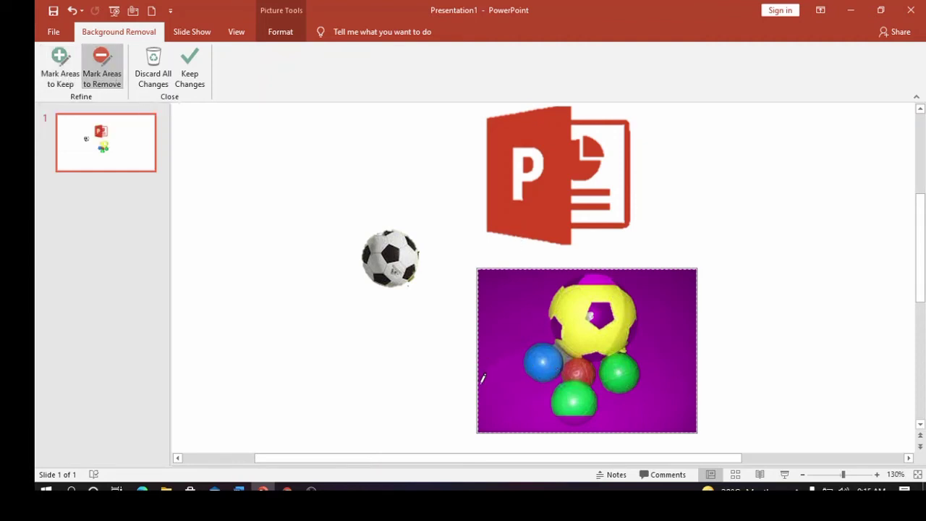
{"action": "mouse_move", "coordinate": [569, 386]}
{"action": "left_mouse_down"}
{"action": "mouse_move", "coordinate": [623, 389]}
{"action": "mouse_move", "coordinate": [550, 358]}
{"action": "mouse_move", "coordinate": [576, 370]}
{"action": "mouse_move", "coordinate": [556, 378]}
{"action": "mouse_move", "coordinate": [541, 362]}
{"action": "mouse_move", "coordinate": [568, 320]}
{"action": "mouse_move", "coordinate": [587, 352]}
{"action": "mouse_move", "coordinate": [619, 340]}
{"action": "mouse_move", "coordinate": [636, 301]}
{"action": "mouse_move", "coordinate": [641, 369]}
{"action": "mouse_move", "coordinate": [612, 322]}
{"action": "mouse_move", "coordinate": [559, 284]}
{"action": "mouse_move", "coordinate": [557, 332]}
{"action": "mouse_move", "coordinate": [615, 334]}
{"action": "mouse_move", "coordinate": [613, 295]}
{"action": "mouse_move", "coordinate": [577, 312]}
{"action": "mouse_move", "coordinate": [611, 298]}
{"action": "mouse_move", "coordinate": [543, 348]}
{"action": "mouse_move", "coordinate": [546, 366]}
{"action": "mouse_move", "coordinate": [608, 376]}
{"action": "mouse_move", "coordinate": [624, 369]}
{"action": "mouse_move", "coordinate": [608, 366]}
{"action": "mouse_move", "coordinate": [637, 353]}
{"action": "mouse_move", "coordinate": [550, 367]}
{"action": "mouse_move", "coordinate": [557, 350]}
{"action": "left_mouse_up"}
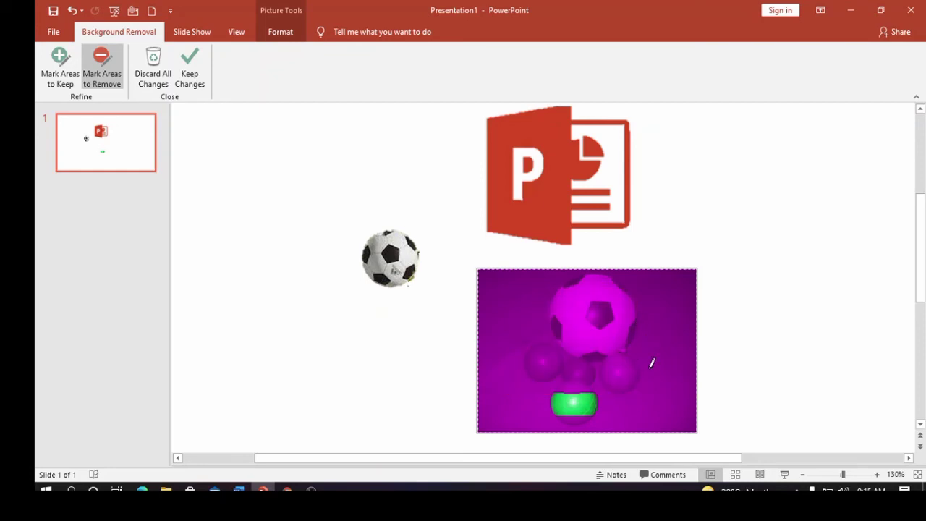
{"action": "left_click", "coordinate": [60, 65]}
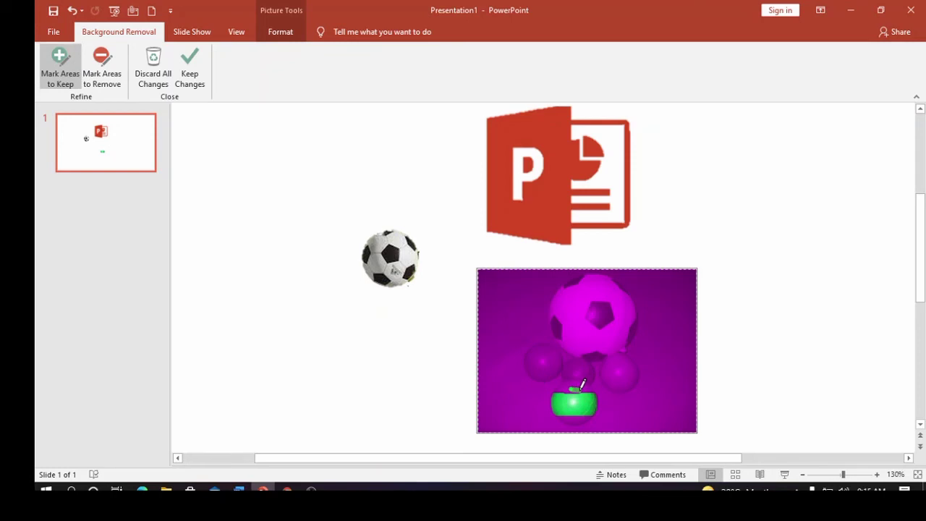
{"action": "left_click_drag", "start_coordinate": [589, 387], "coordinate": [577, 388]}
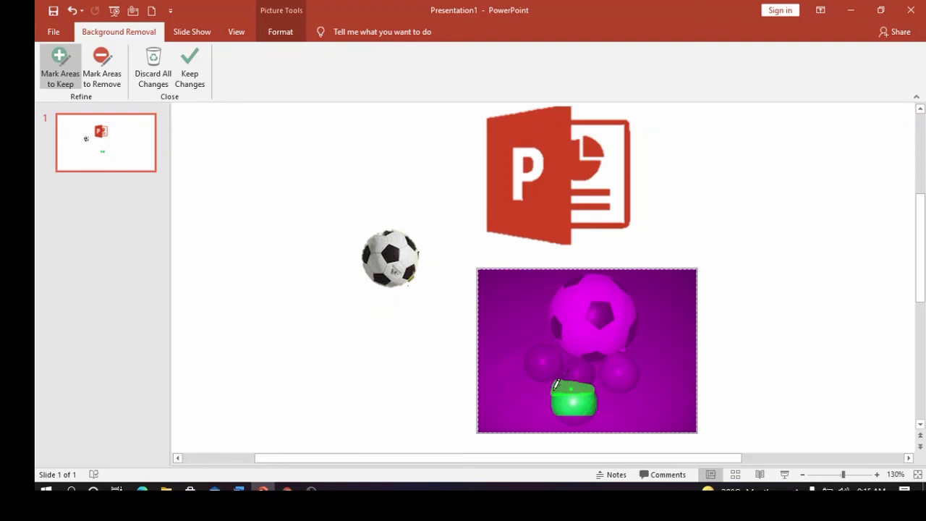
{"action": "left_click_drag", "start_coordinate": [556, 388], "coordinate": [565, 413]}
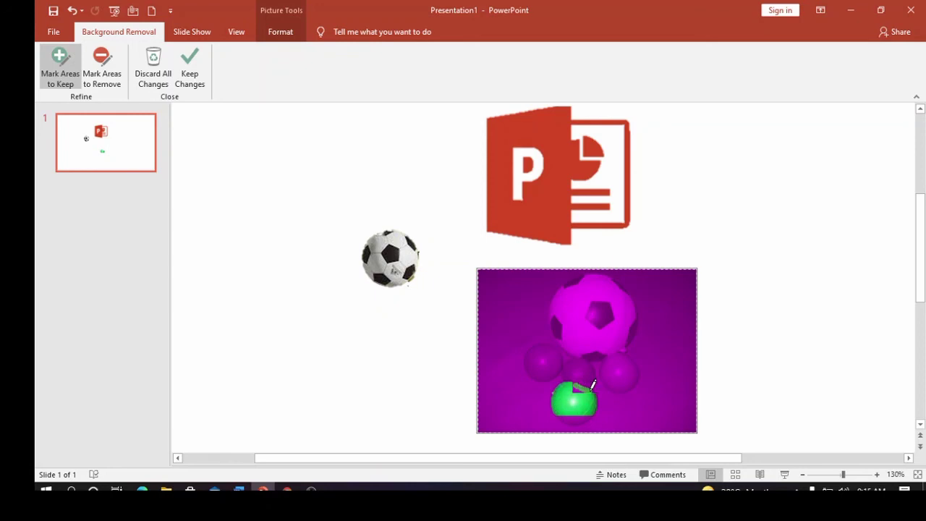
{"action": "left_click_drag", "start_coordinate": [571, 376], "coordinate": [591, 401]}
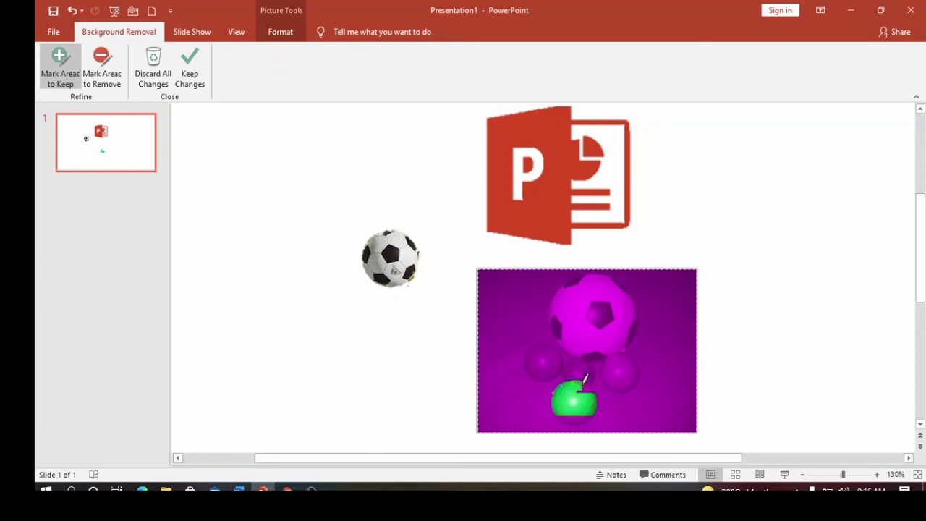
{"action": "left_click_drag", "start_coordinate": [596, 388], "coordinate": [562, 412]}
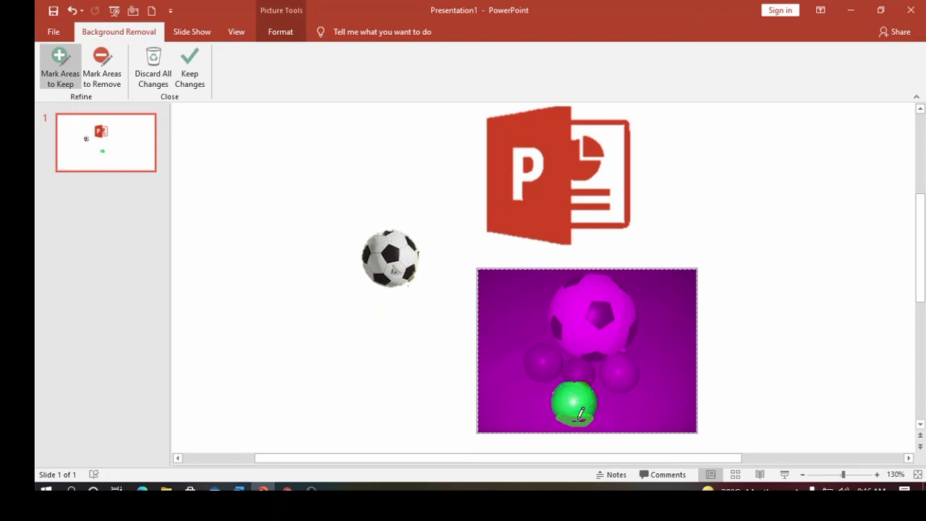
{"action": "left_click_drag", "start_coordinate": [573, 414], "coordinate": [576, 413]}
{"action": "left_click", "coordinate": [189, 73]}
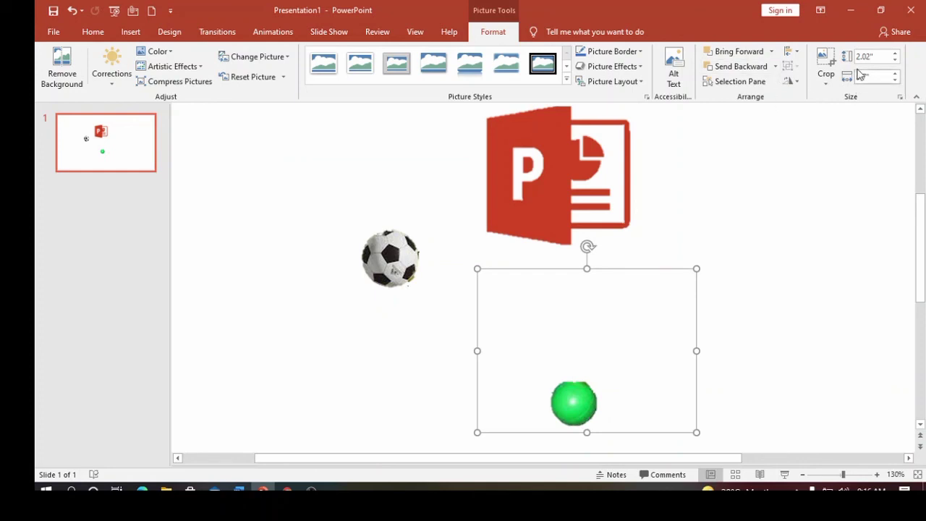
Crop the ballsample picture tightly around the green ball from the top-right and left.
{"action": "left_click", "coordinate": [826, 59]}
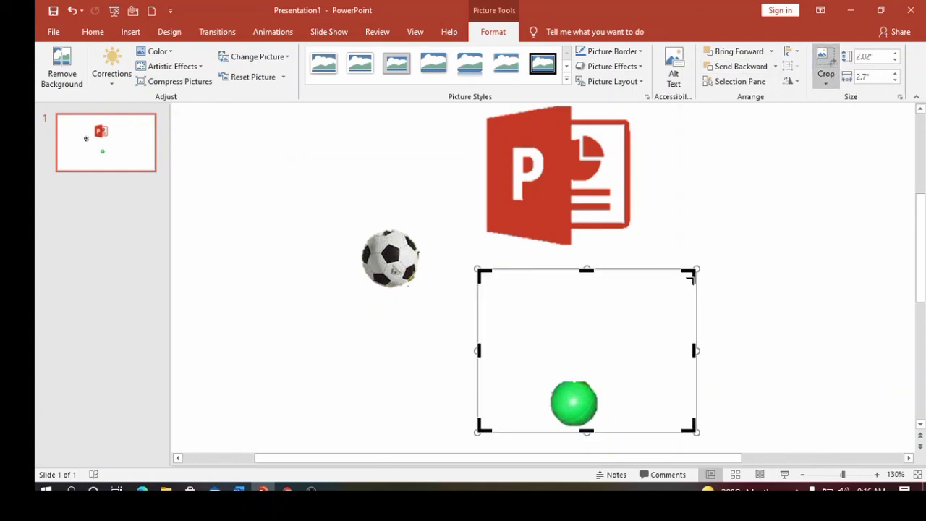
{"action": "left_click_drag", "start_coordinate": [694, 273], "coordinate": [599, 367]}
{"action": "left_click_drag", "start_coordinate": [484, 375], "coordinate": [545, 377]}
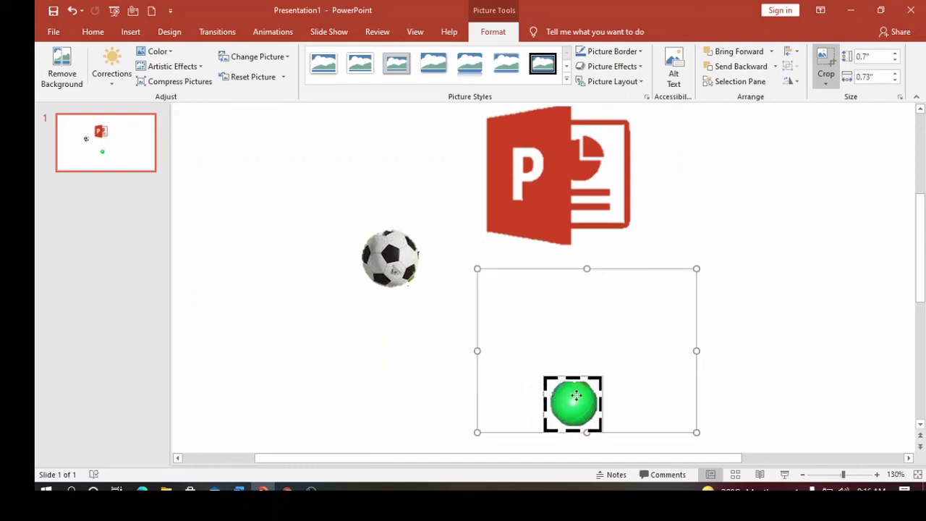
{"action": "left_click", "coordinate": [759, 369]}
Move the green ball beside the logo, enlarge it to 1.66" by 1.73", and enlarge the soccer ball.
{"action": "left_click", "coordinate": [589, 399]}
{"action": "left_click_drag", "start_coordinate": [589, 399], "coordinate": [692, 265]}
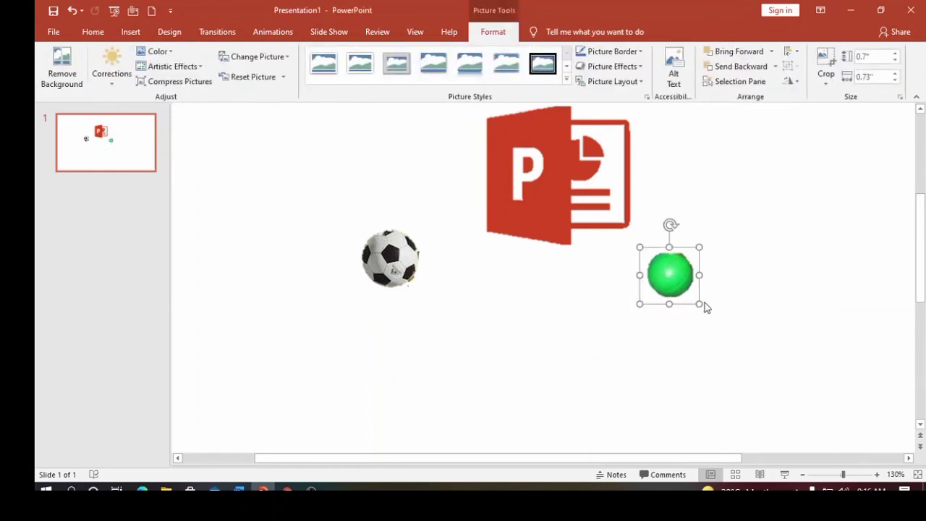
{"action": "left_click_drag", "start_coordinate": [700, 304], "coordinate": [780, 381]}
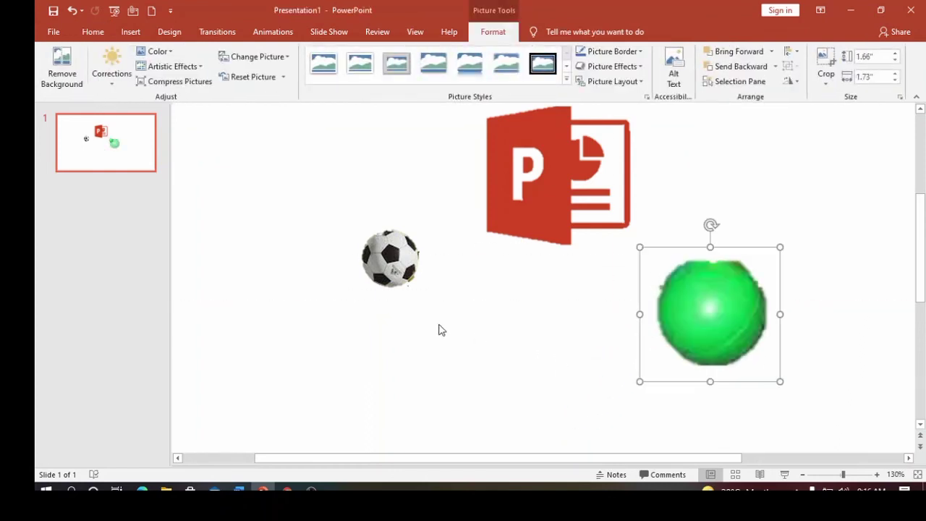
{"action": "left_click", "coordinate": [407, 275]}
{"action": "left_click_drag", "start_coordinate": [422, 287], "coordinate": [392, 372]}
{"action": "left_click_drag", "start_coordinate": [685, 325], "coordinate": [690, 315]}
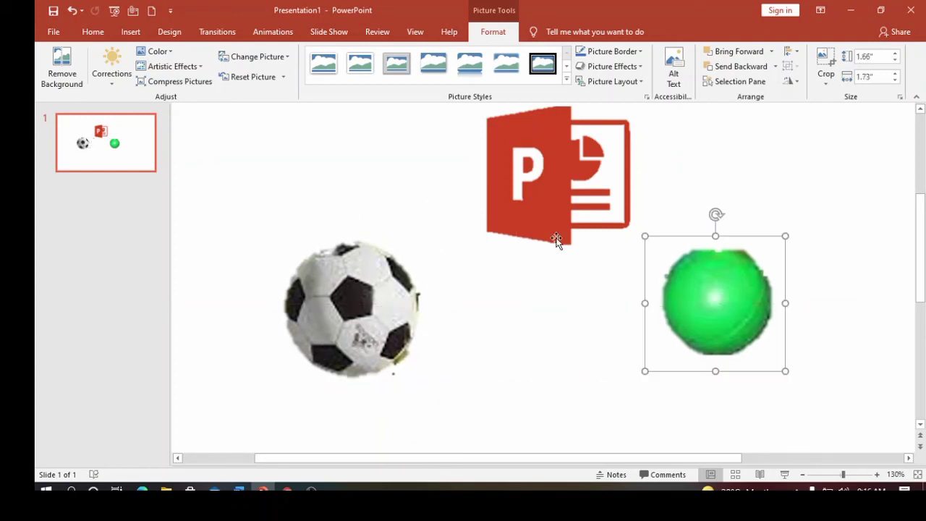